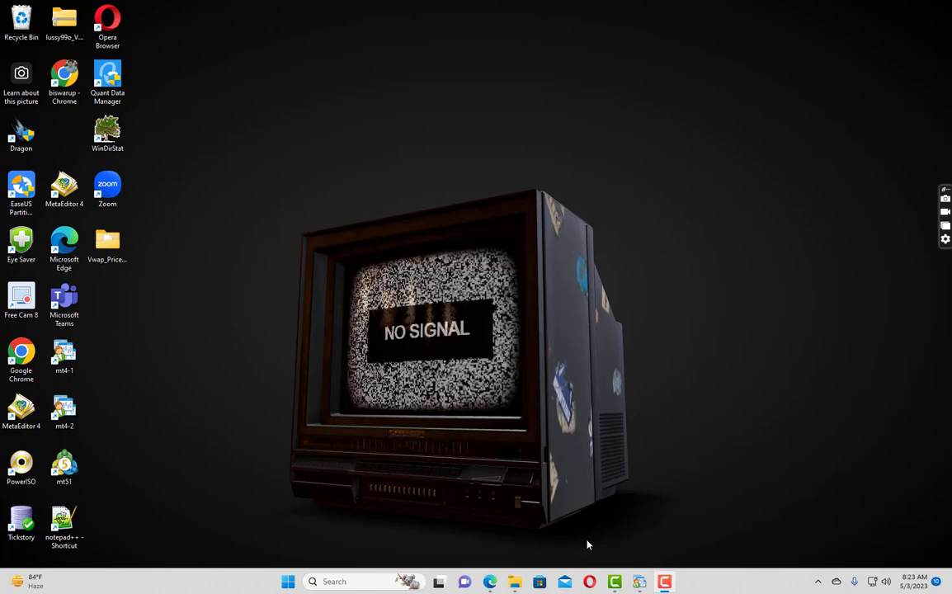
# - Open Opera, view the VPS plans page, minimize LiveChat and return to the FXVPS Pro client area
pyautogui.click(591, 583)
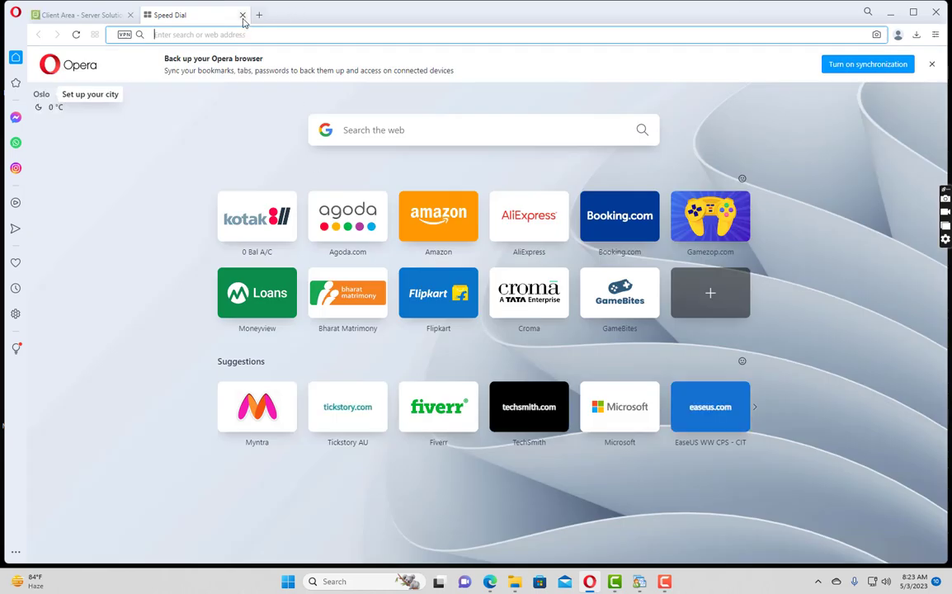
pyautogui.click(243, 15)
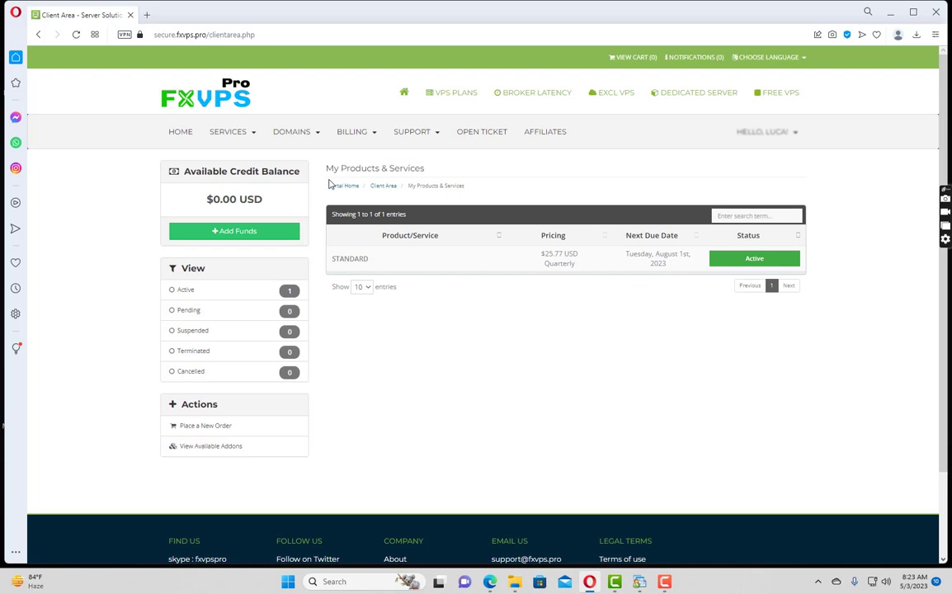
pyautogui.moveTo(244, 133)
pyautogui.click(470, 104)
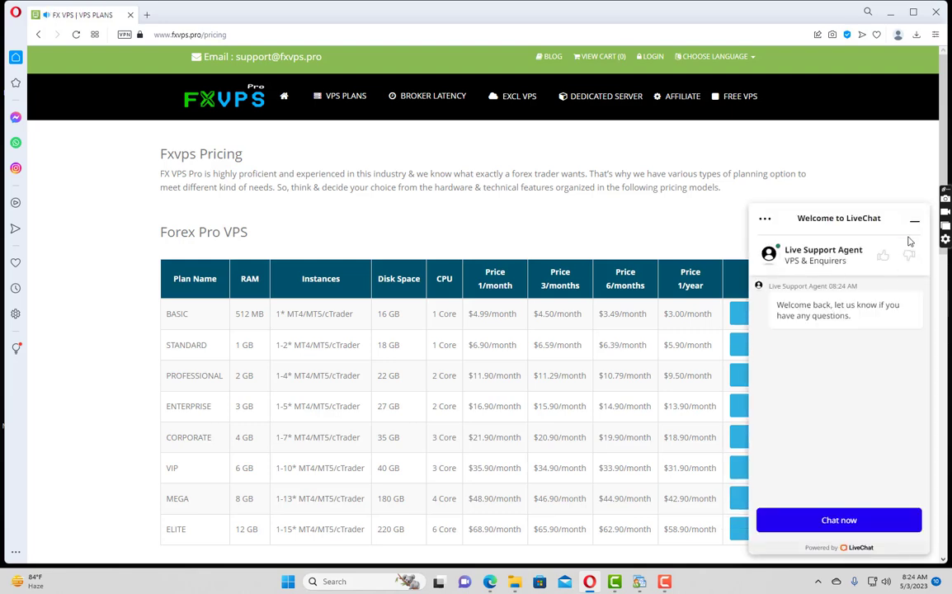
pyautogui.click(914, 221)
pyautogui.click(38, 35)
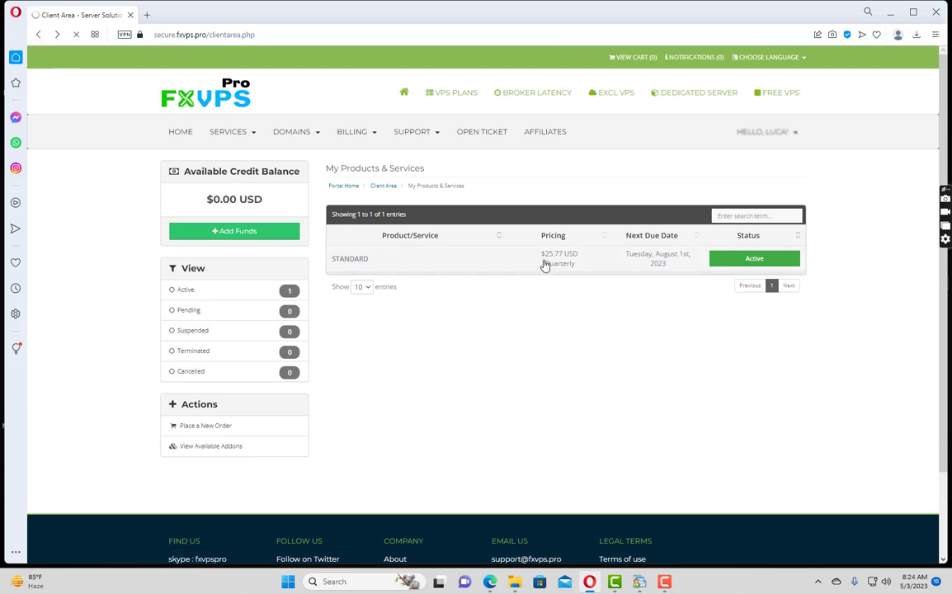
# - Open the STANDARD FOREX PRO VPS details to show its IP address, user name and password note
pyautogui.scroll(-2, 544, 302)
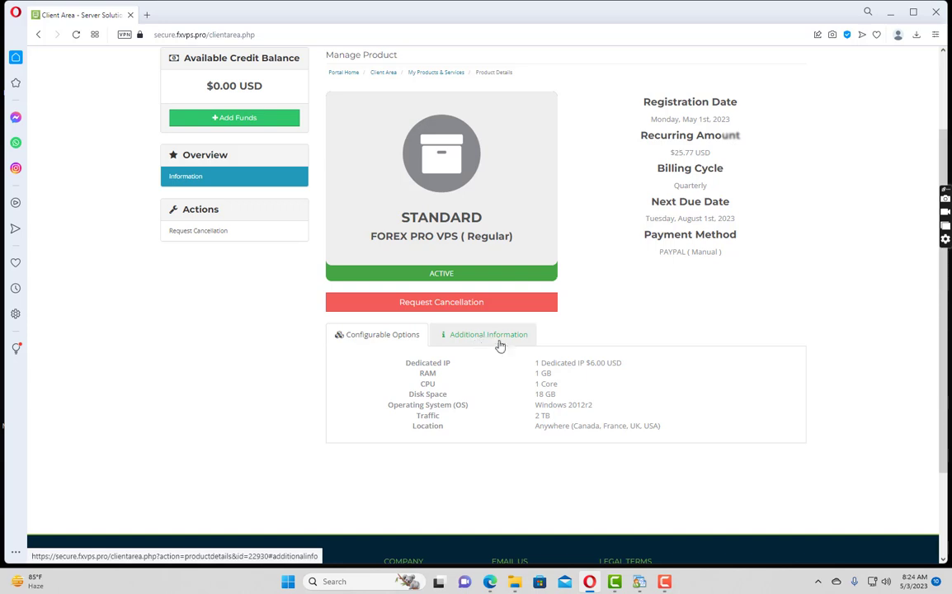
pyautogui.click(474, 334)
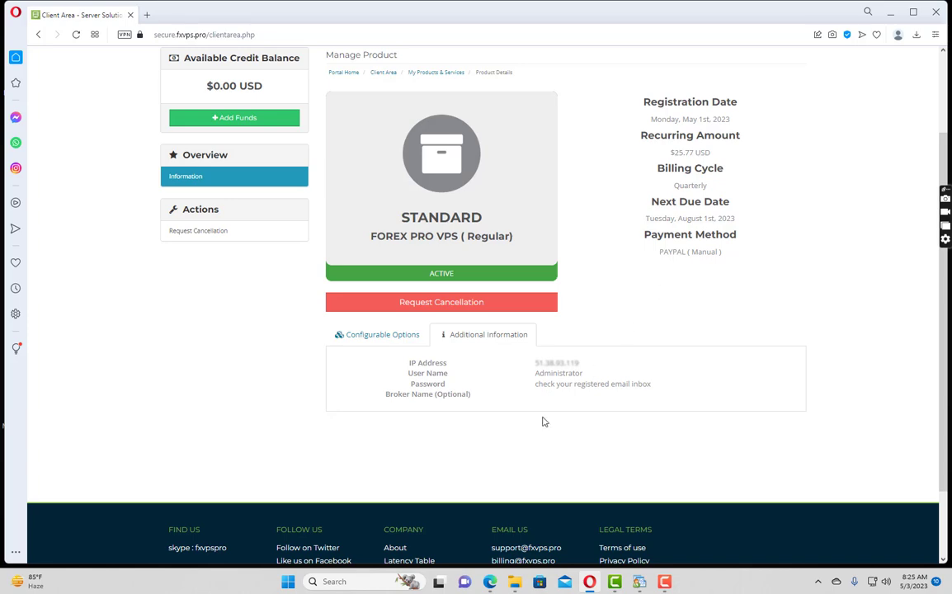
# - Launch Remote Desktop Connection from a Start search for 'remote'
pyautogui.press('super')
pyautogui.write('r')
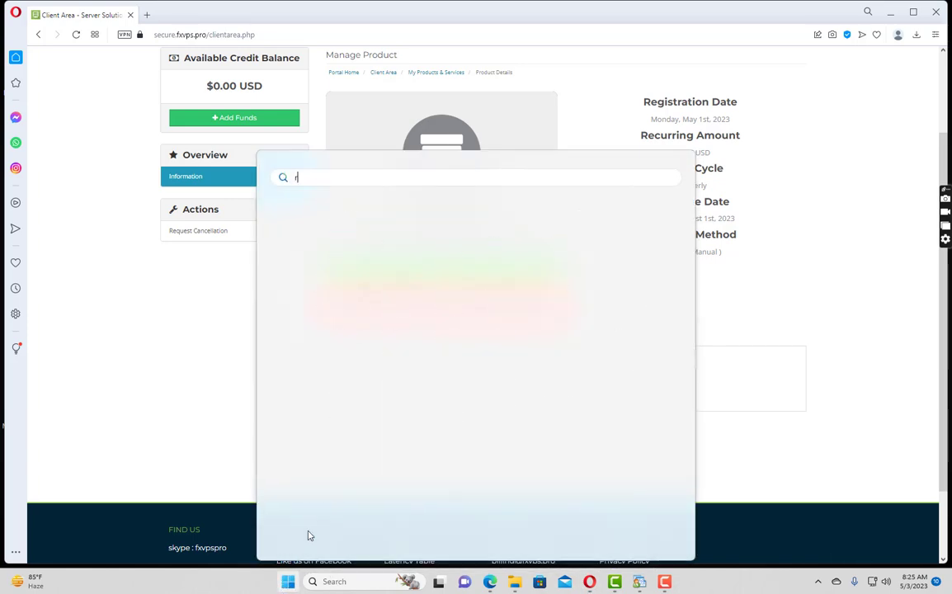
pyautogui.write('emote Desktop Connection')
pyautogui.click(313, 272)
# - Connect to the VPS's saved IP address and accept the identity warning
pyautogui.click(536, 178)
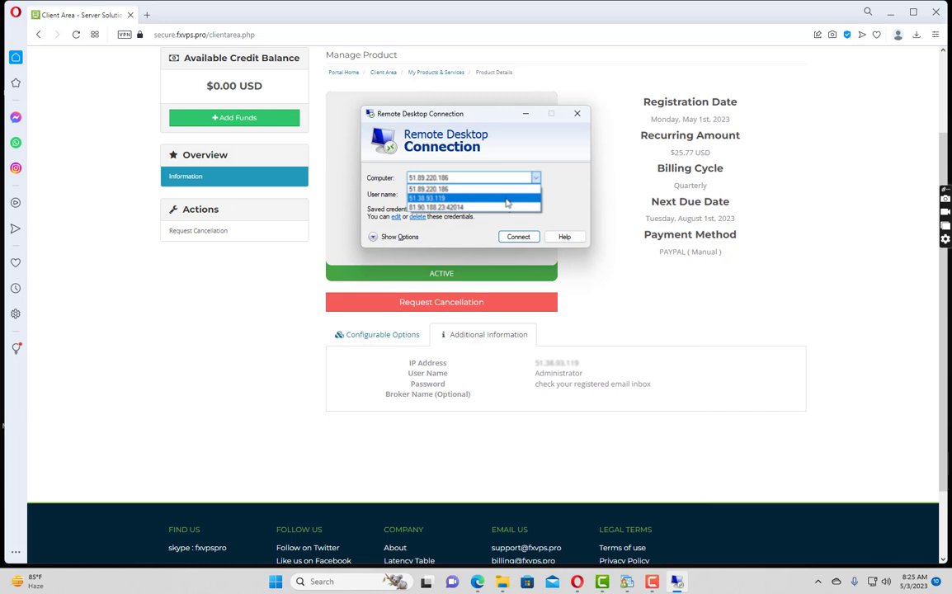
pyautogui.click(507, 202)
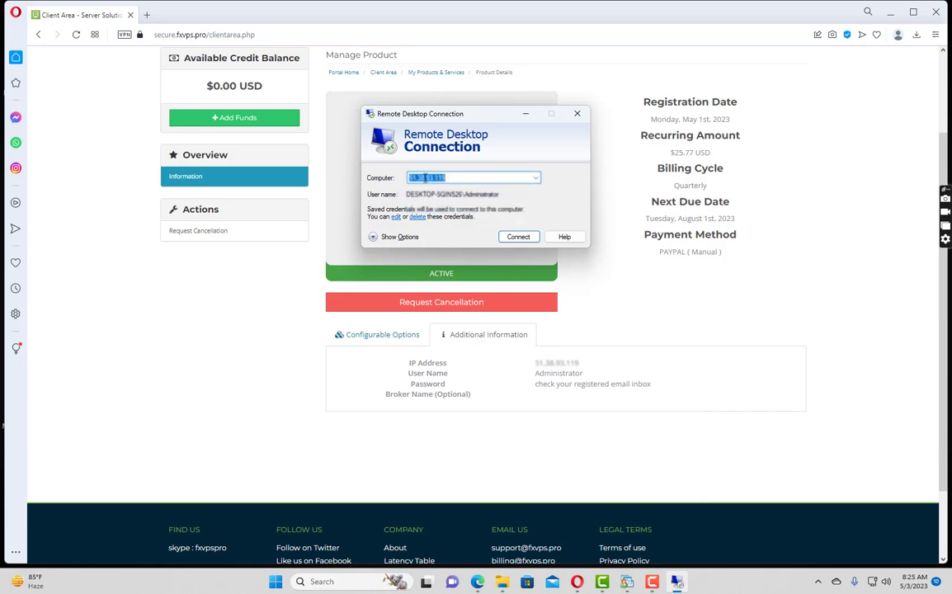
pyautogui.click(387, 238)
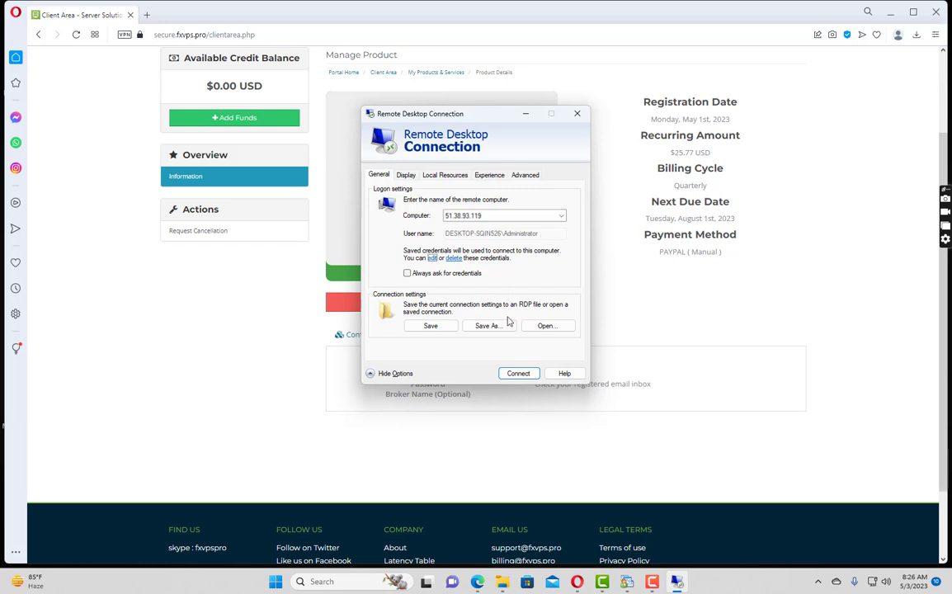
pyautogui.click(518, 375)
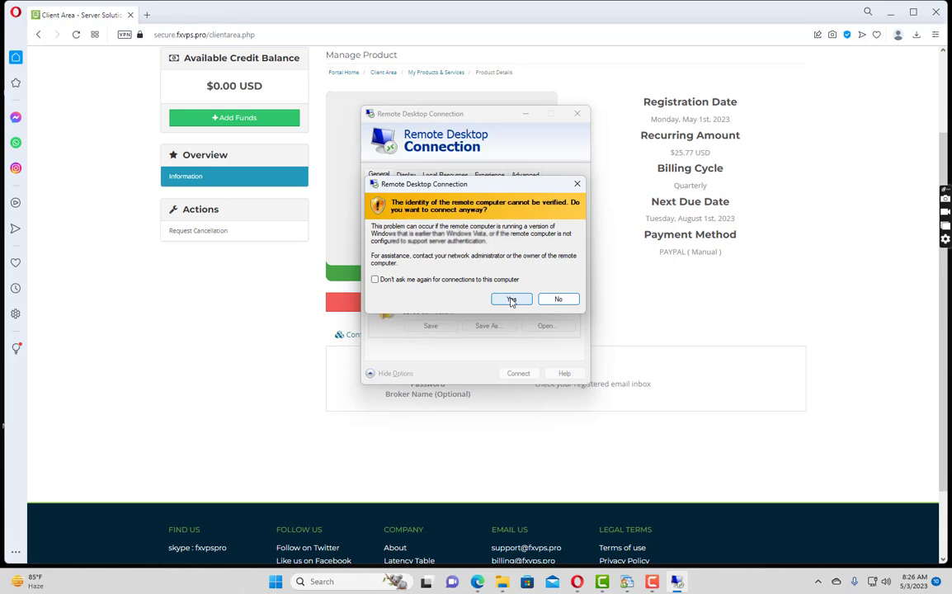
pyautogui.click(511, 301)
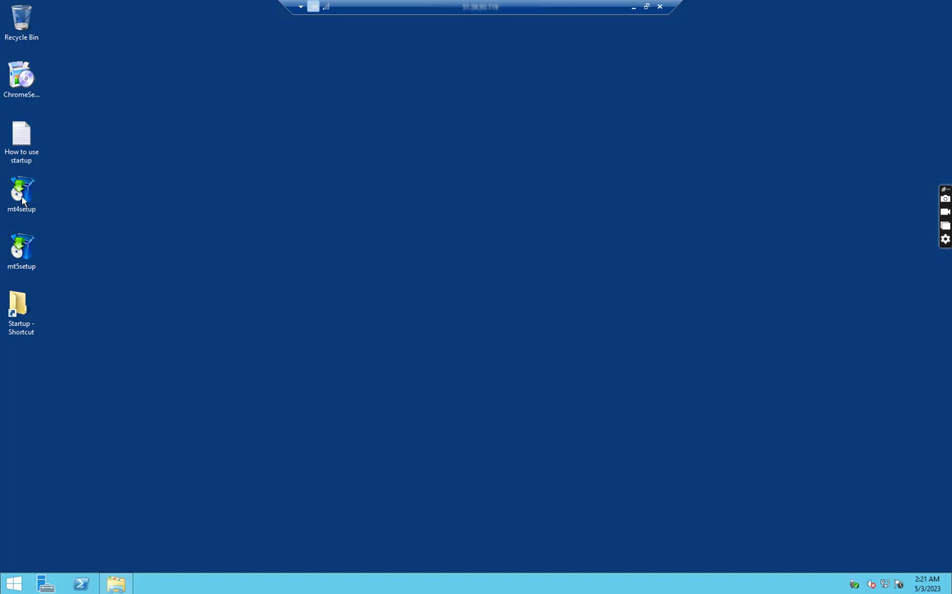
# - Run mt4setup on the VPS, then cancel the installer after it fails at the proxy settings
pyautogui.click(23, 200)
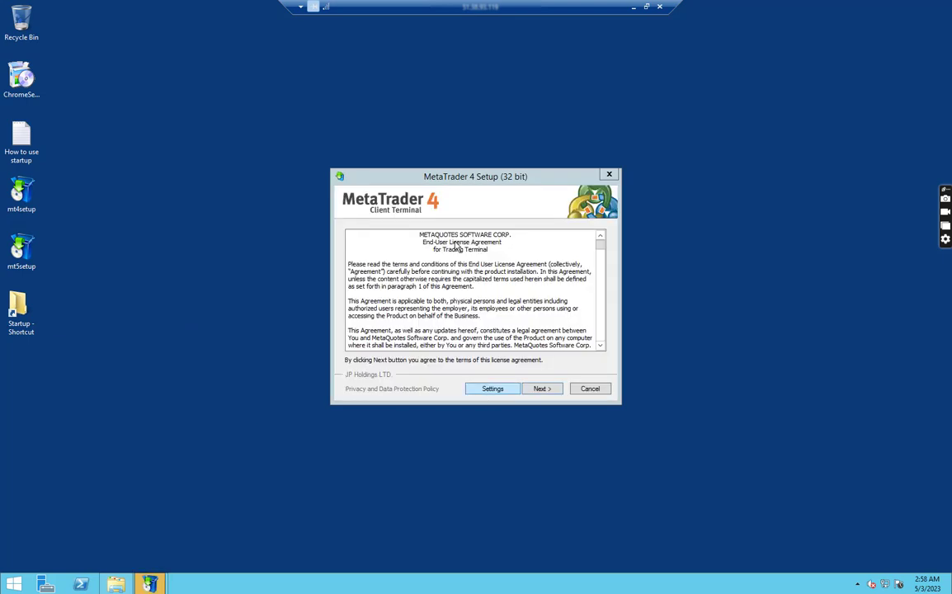
pyautogui.click(535, 394)
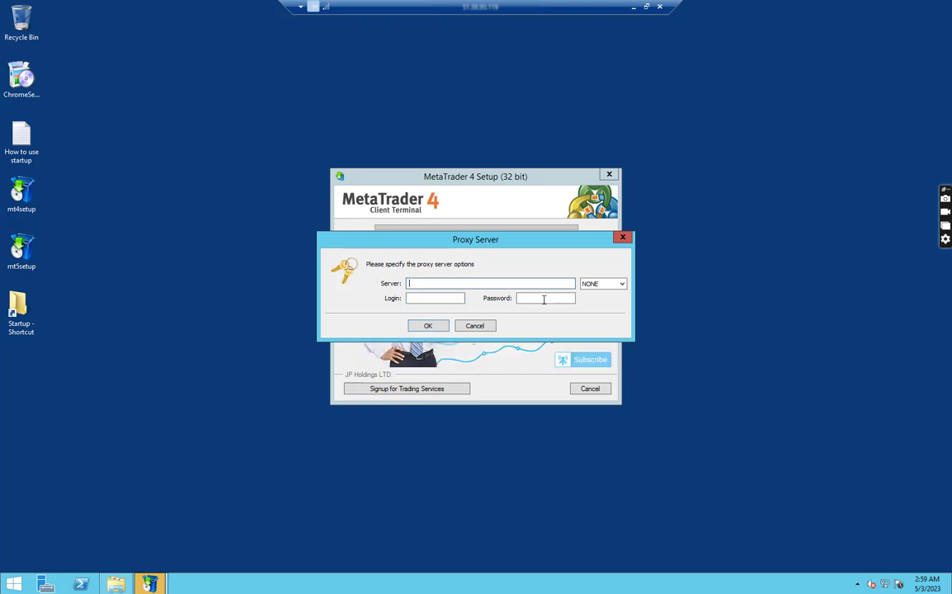
pyautogui.click(622, 238)
pyautogui.click(612, 175)
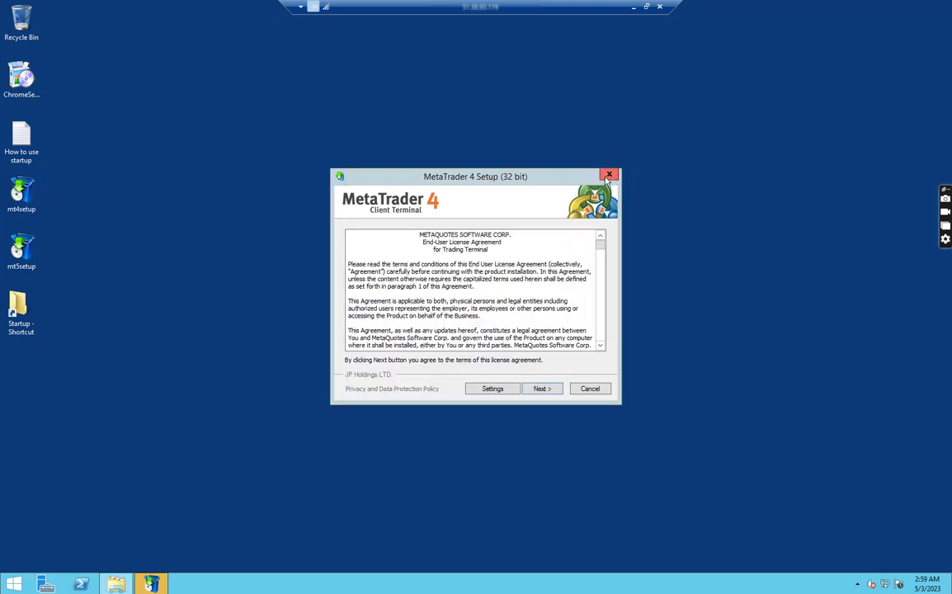
pyautogui.click(608, 176)
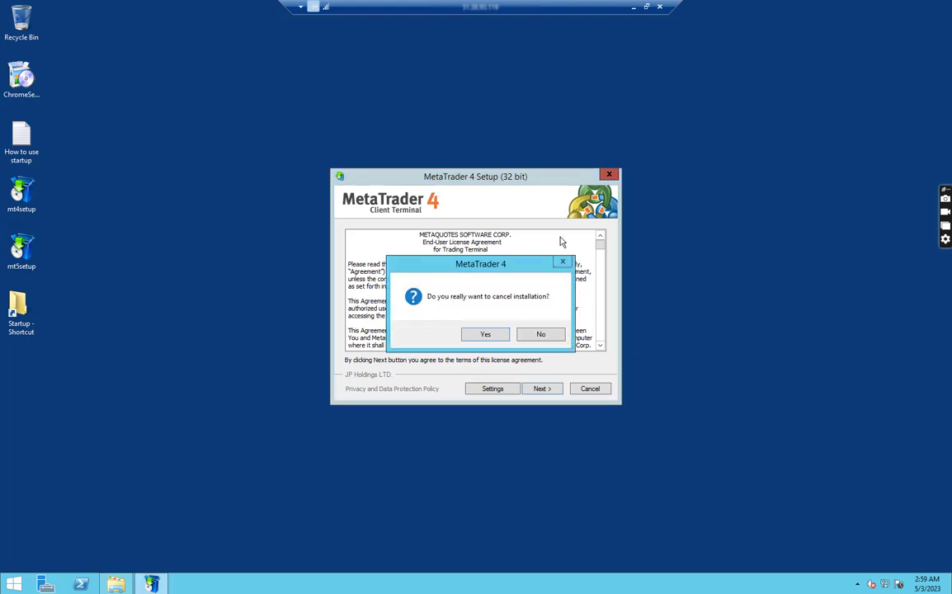
pyautogui.click(493, 334)
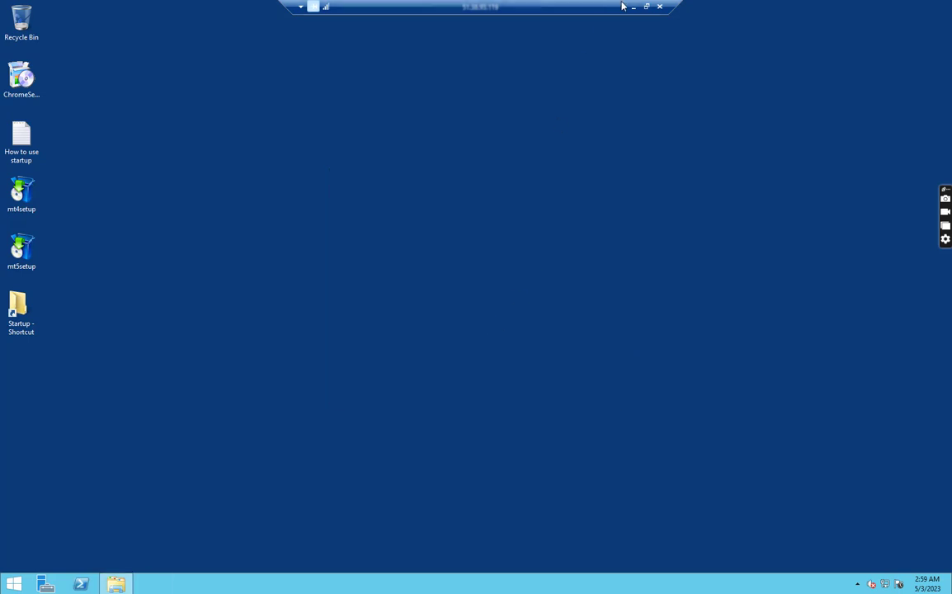
# - On the local PC, browse to C:\Program Files (x86) and select the Octa Markets MetaTrader 4 folder
pyautogui.click(633, 7)
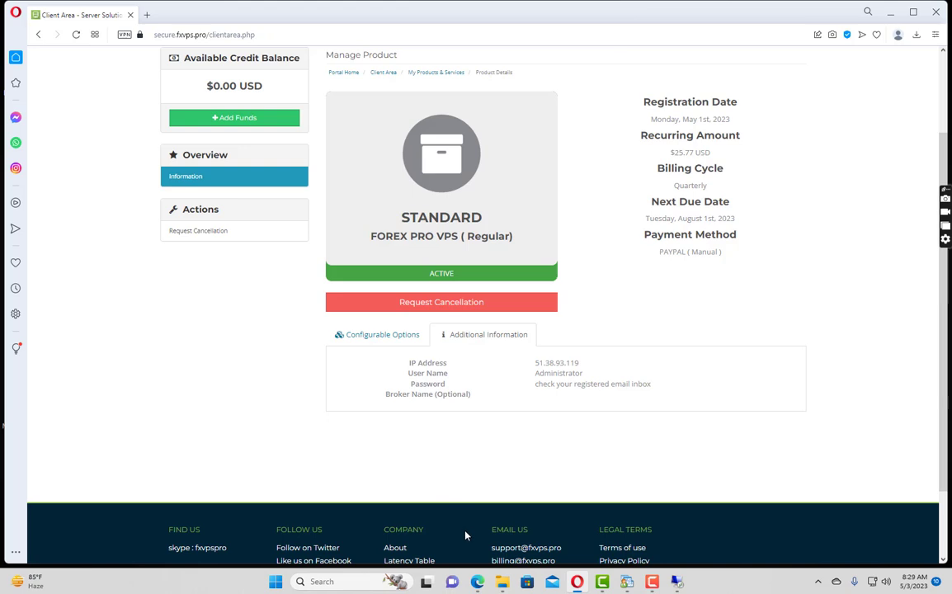
pyautogui.click(501, 581)
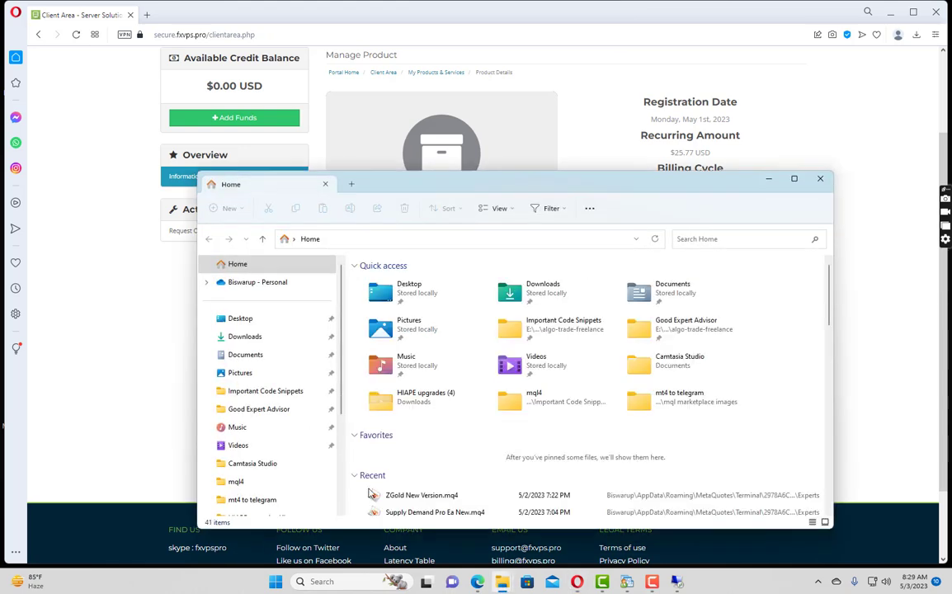
pyautogui.scroll(-1, 253, 453)
pyautogui.scroll(-2, 251, 456)
pyautogui.click(248, 450)
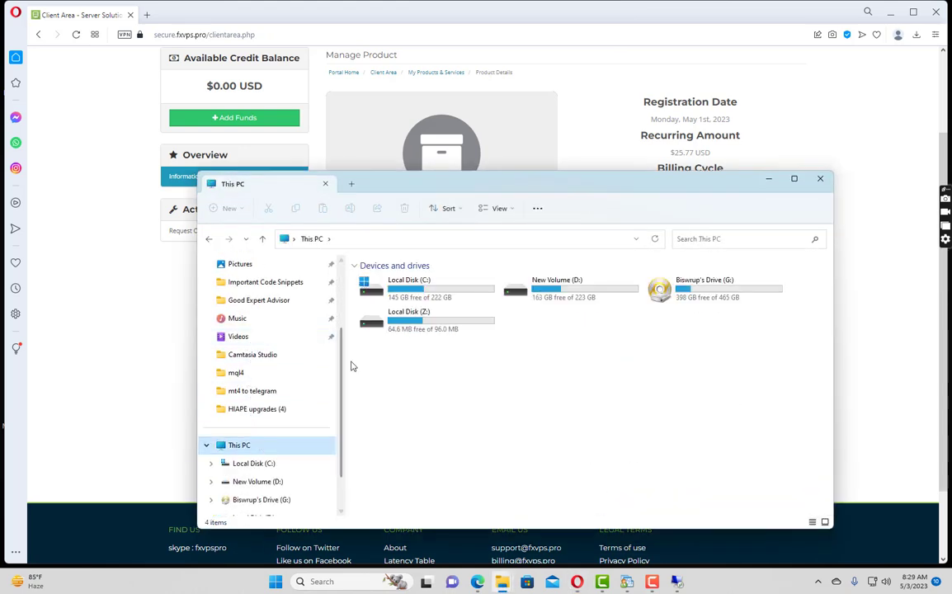
pyautogui.doubleClick(447, 297)
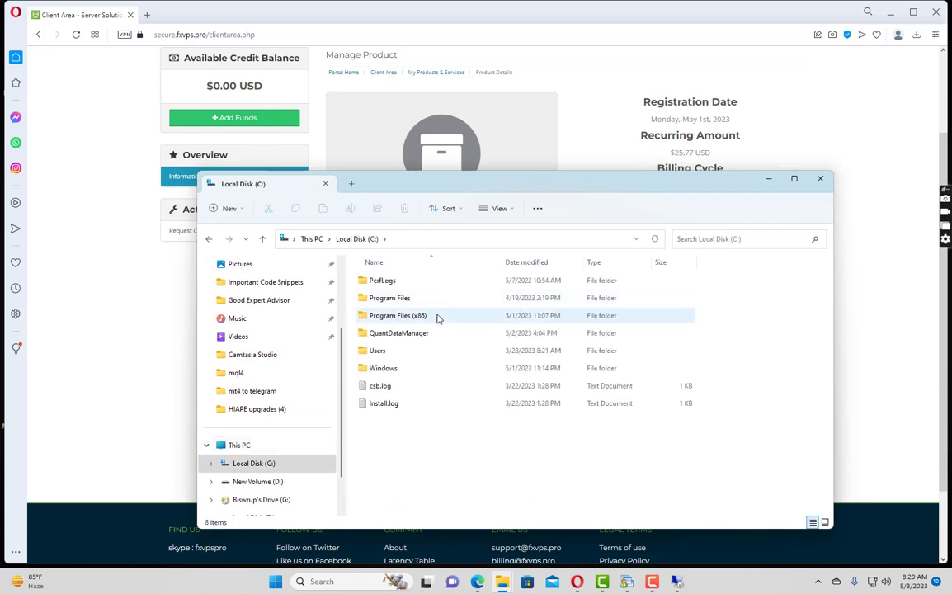
pyautogui.doubleClick(437, 317)
pyautogui.scroll(-4, 435, 381)
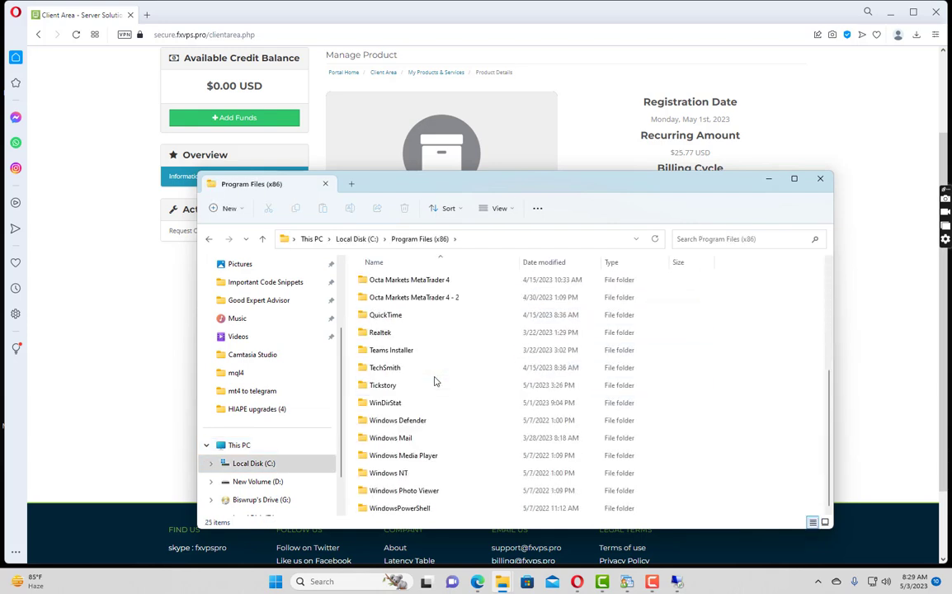
pyautogui.scroll(1, 436, 381)
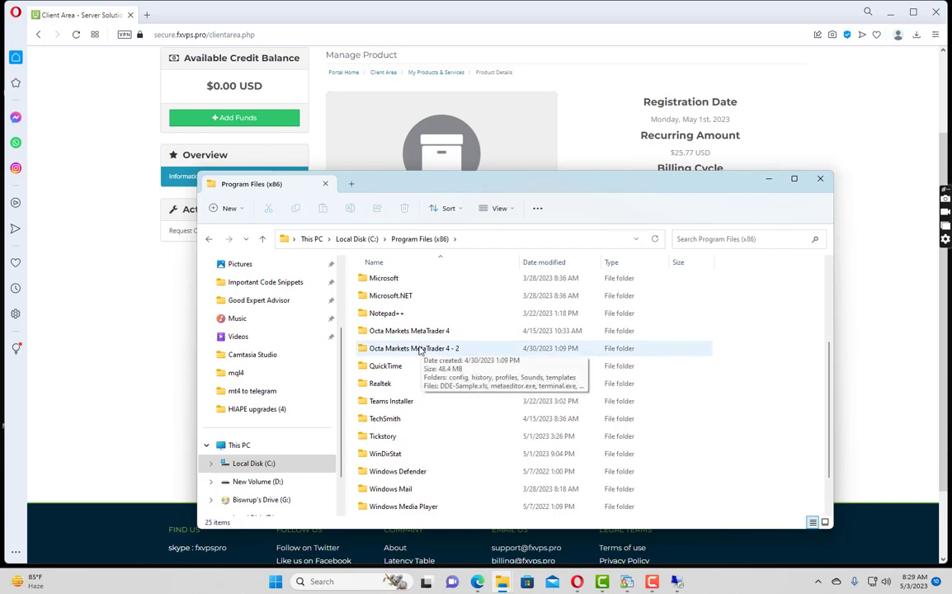
pyautogui.click(387, 333)
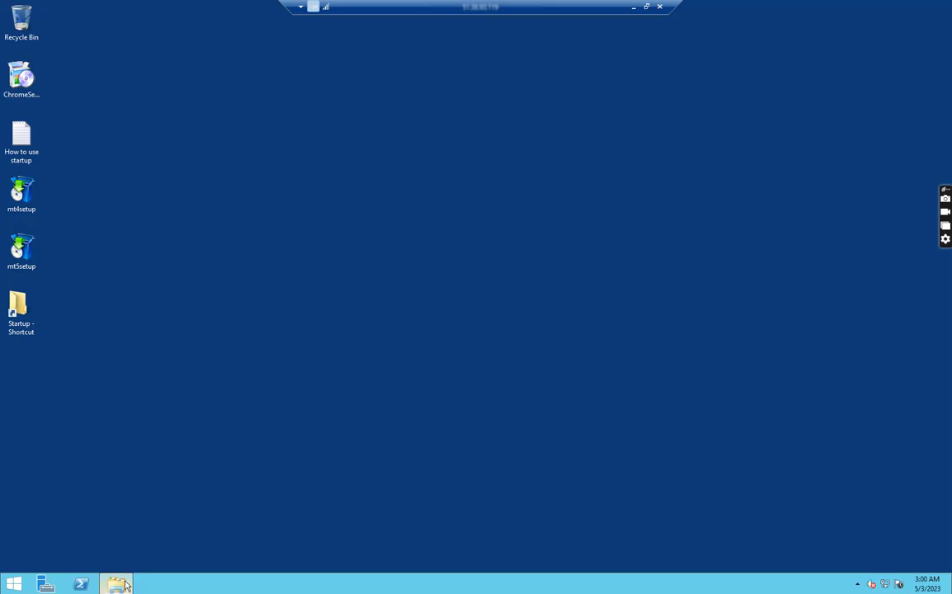
# - Paste the Octa Markets MetaTrader 4 folder into the VPS's Program Files (x86), open it, then minimize it
pyautogui.click(116, 584)
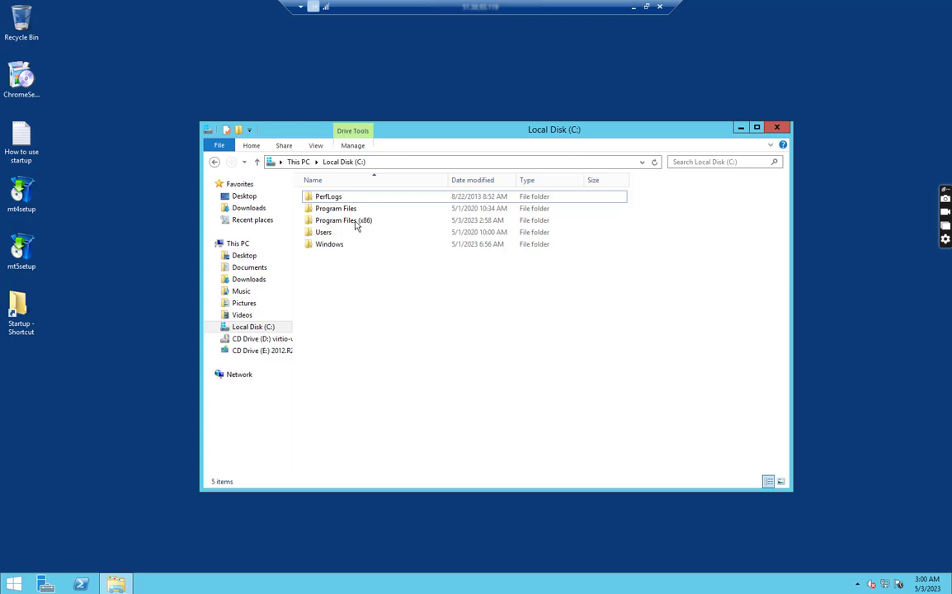
pyautogui.doubleClick(357, 223)
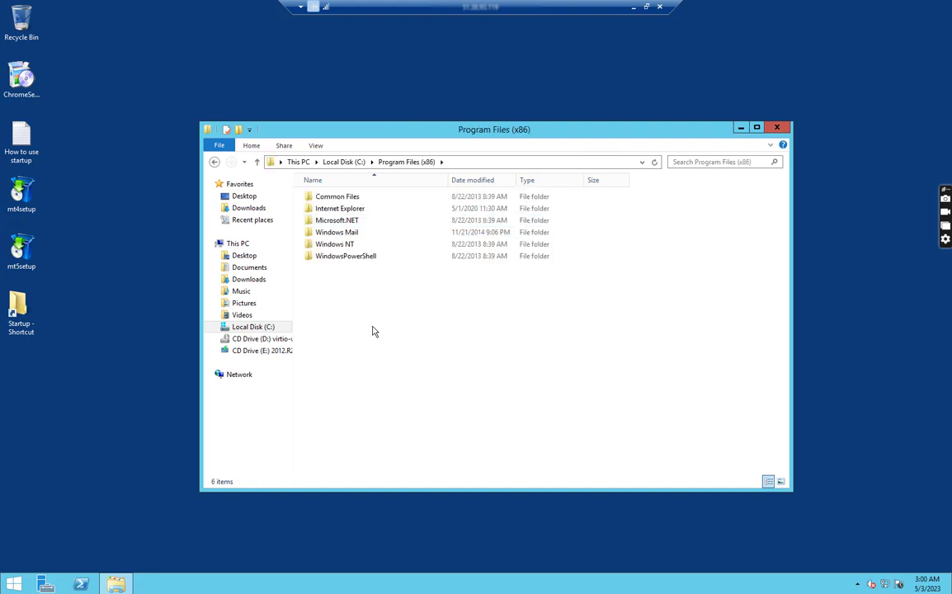
pyautogui.hotkey('ctrl', 'v')
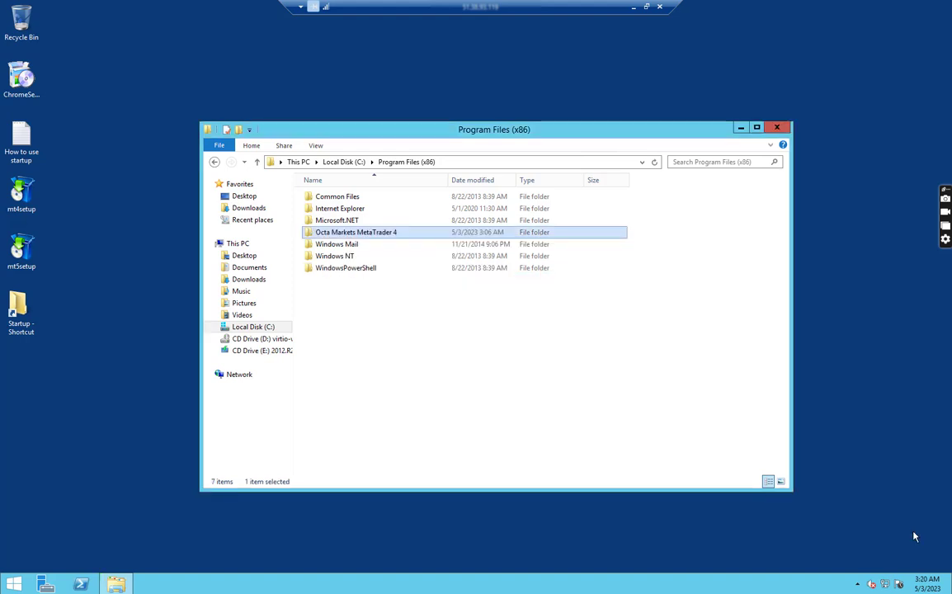
pyautogui.click(321, 236)
pyautogui.doubleClick(424, 238)
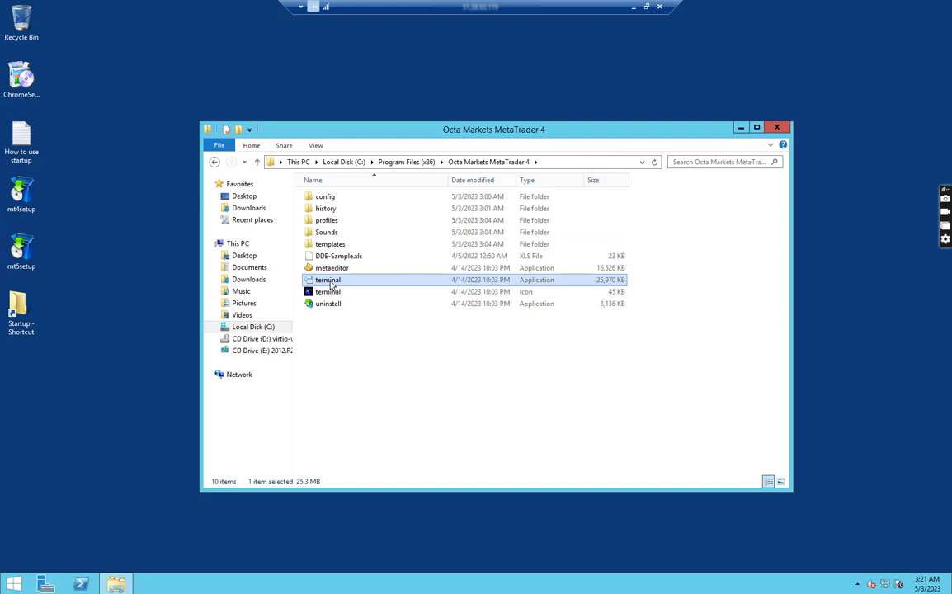
pyautogui.click(740, 128)
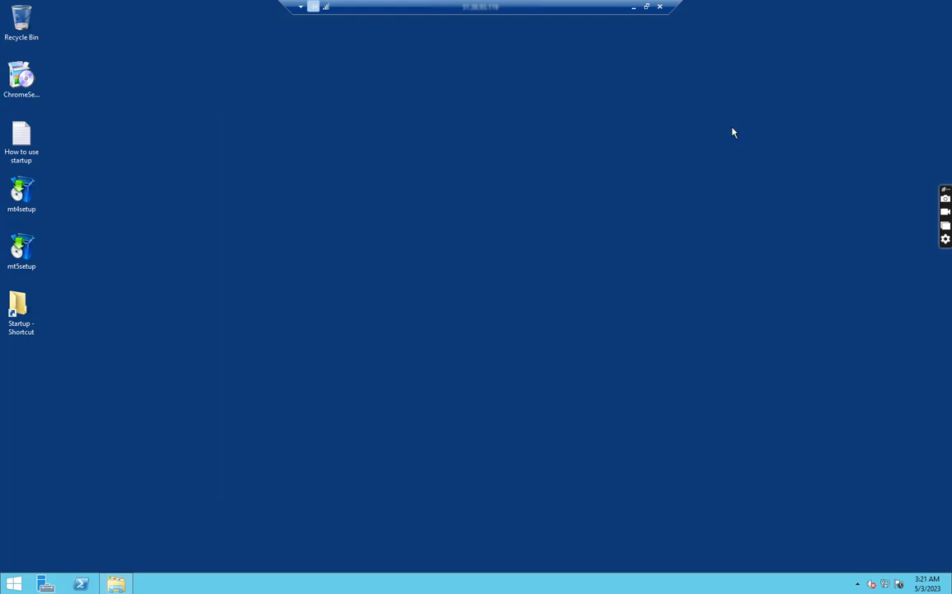
# - Paste a terminal shortcut onto the VPS desktop and launch MetaTrader 4 from it
pyautogui.rightClick(71, 25)
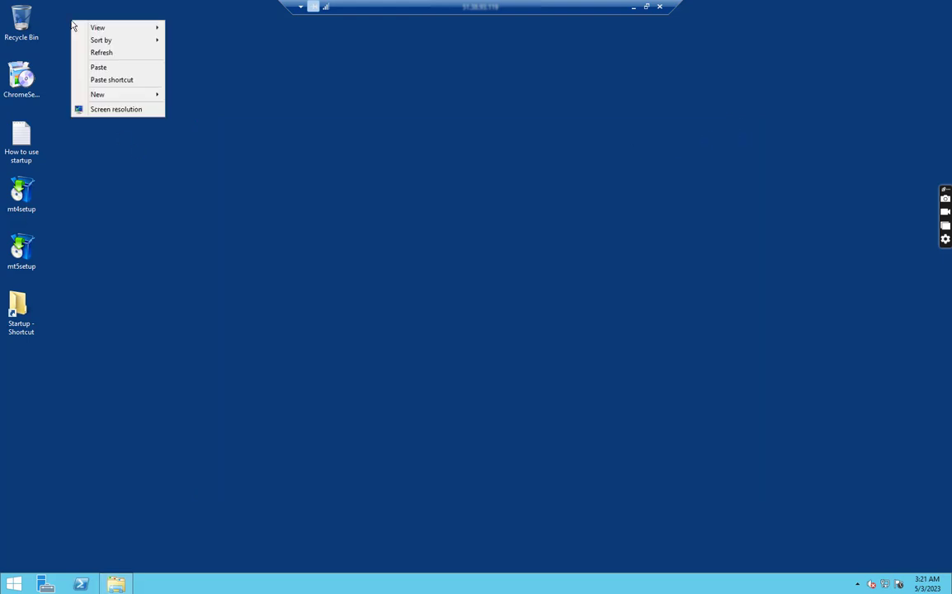
pyautogui.click(108, 79)
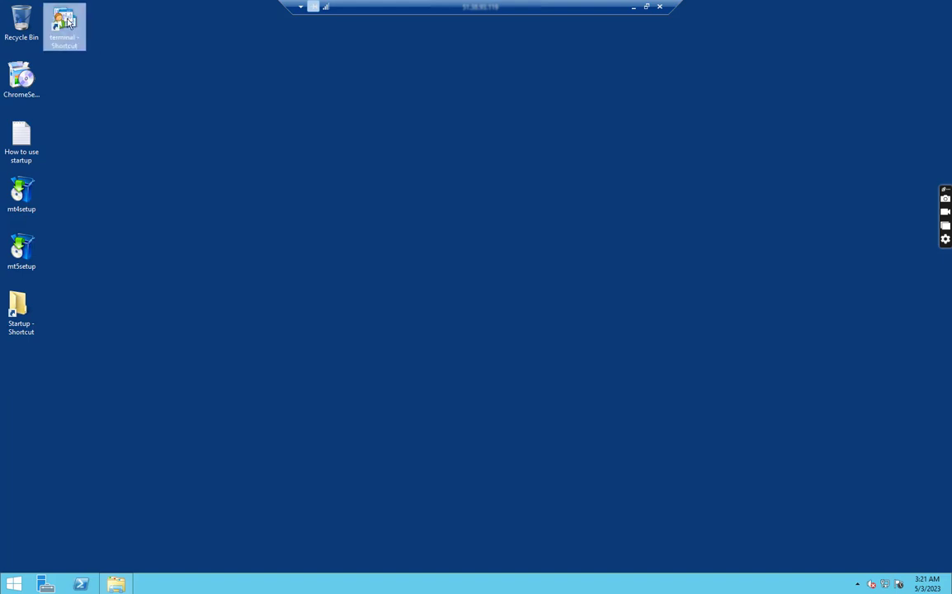
pyautogui.doubleClick(68, 21)
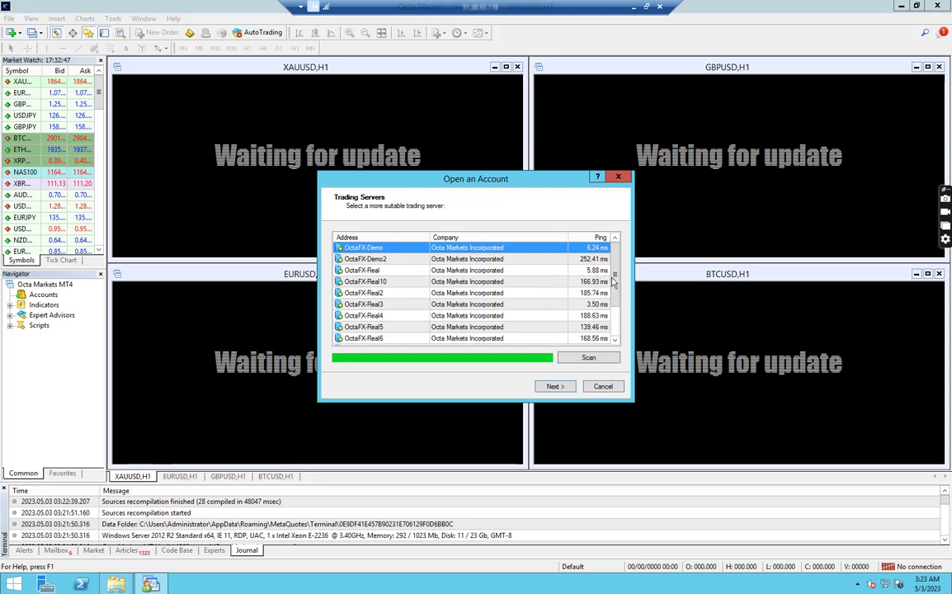
# - Add 'Metaquotes' as a broker, pick the MetaQuotes-Demo server and choose a new demo account
pyautogui.click(615, 335)
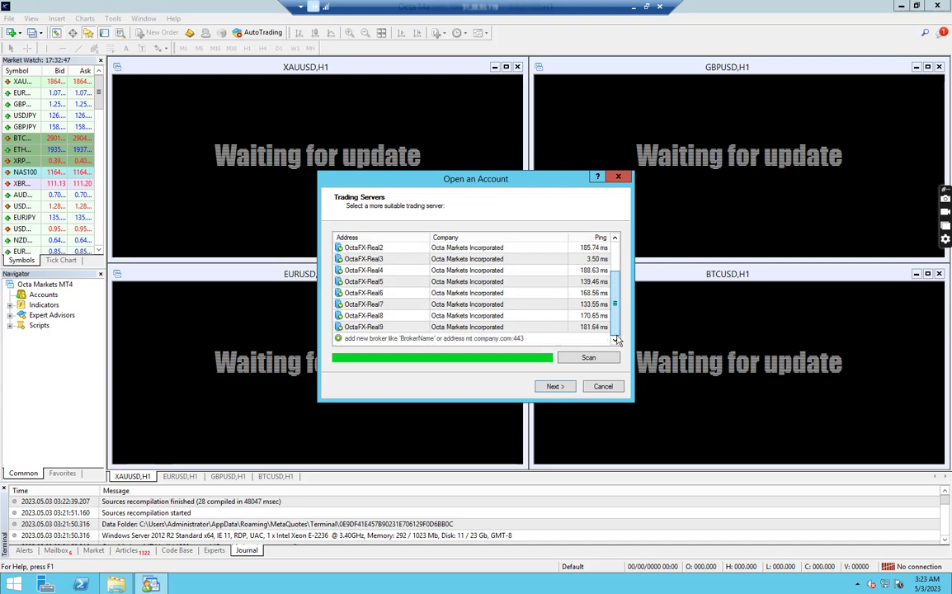
pyautogui.click(375, 338)
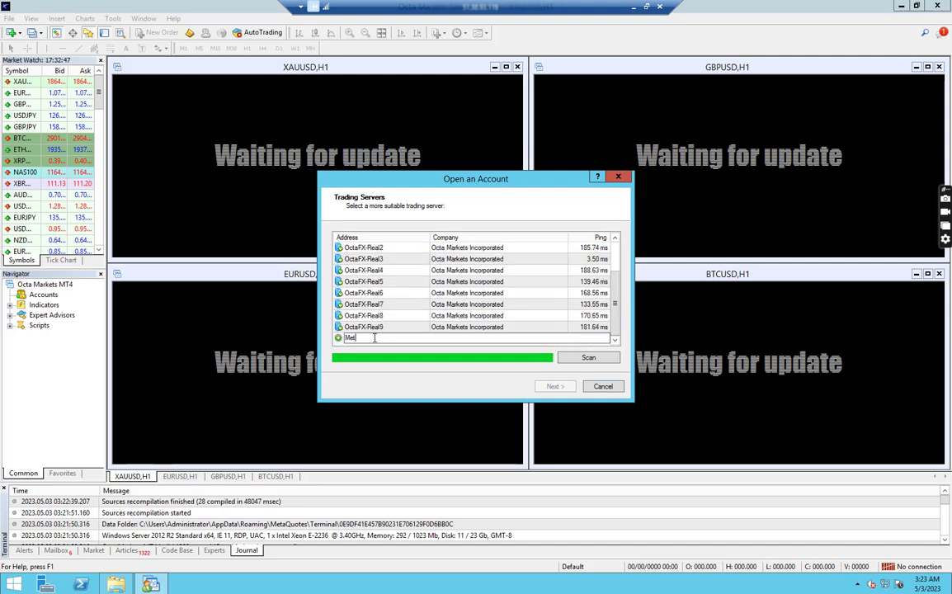
pyautogui.write('Metaquotes')
pyautogui.press('Return')
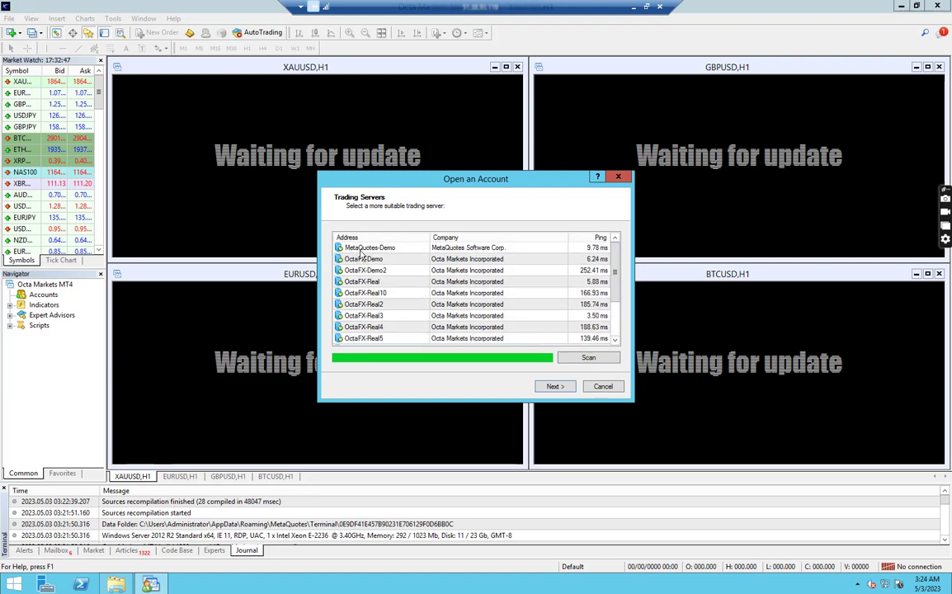
pyautogui.click(360, 249)
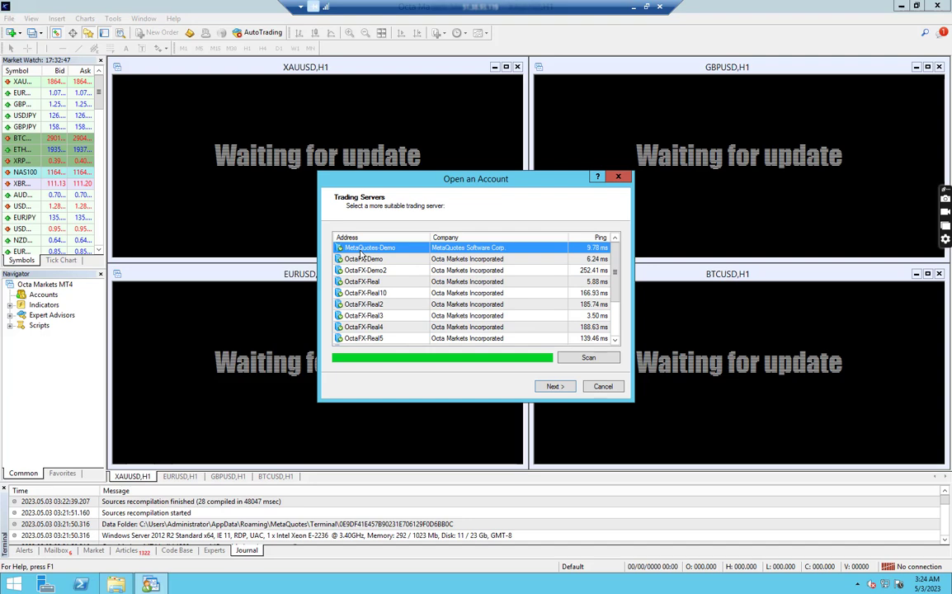
pyautogui.click(555, 386)
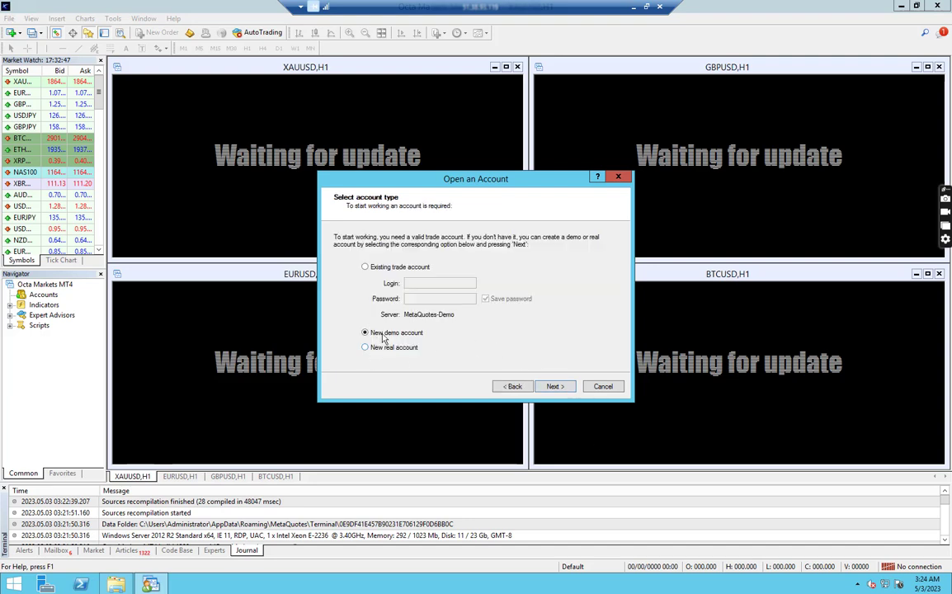
pyautogui.click(551, 387)
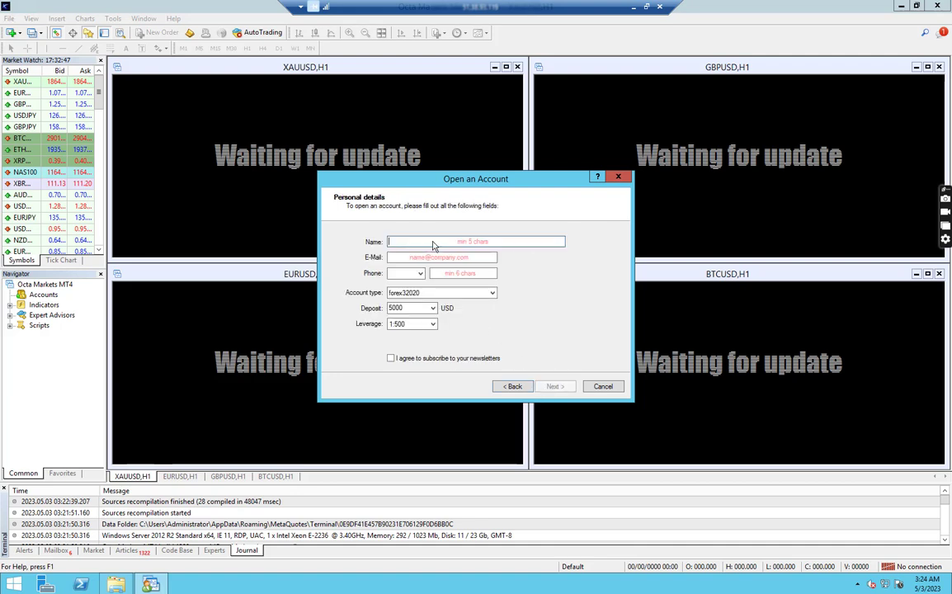
# - Fill in the account name, e-mail address and phone number, then submit the registration
pyautogui.hotkey('ctrl', 'a')
pyautogui.hotkey('ctrl', 'c')
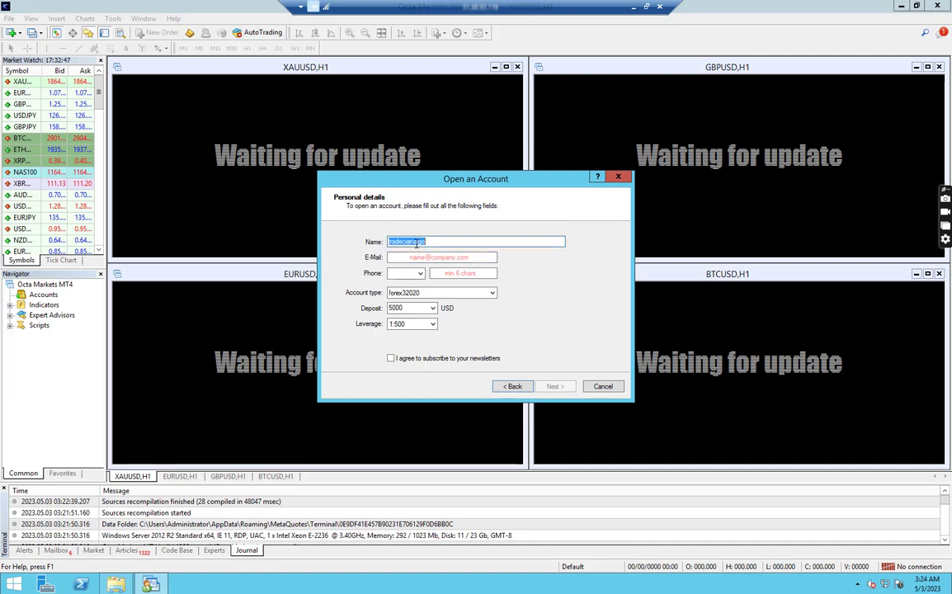
pyautogui.press('Tab')
pyautogui.hotkey('ctrl', 'v')
pyautogui.click(420, 273)
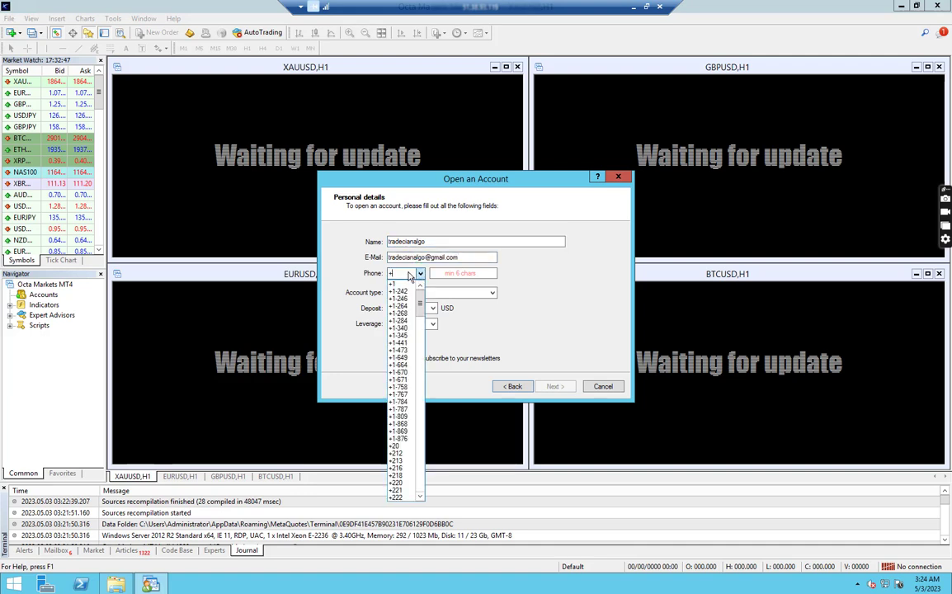
pyautogui.click(404, 363)
pyautogui.click(448, 274)
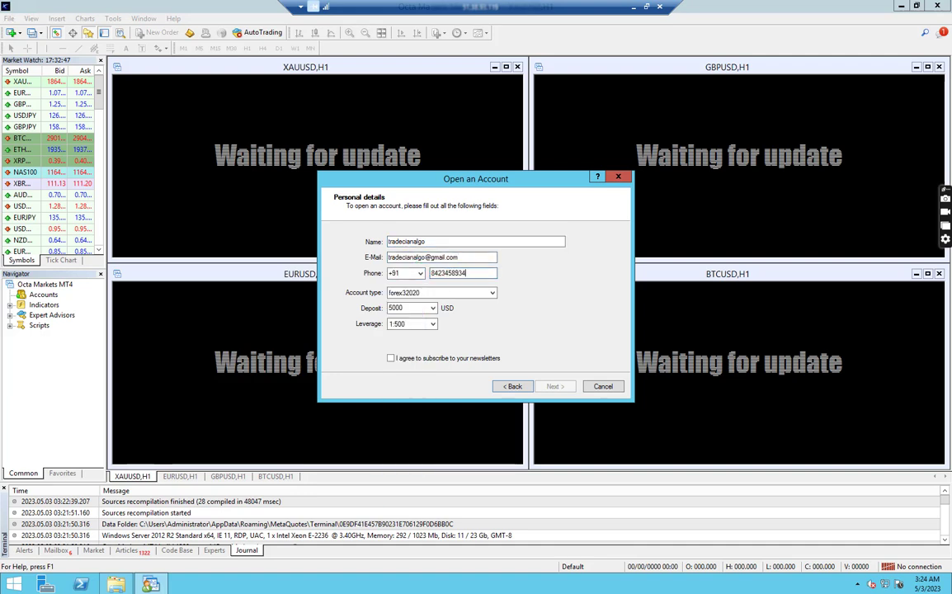
pyautogui.click(561, 387)
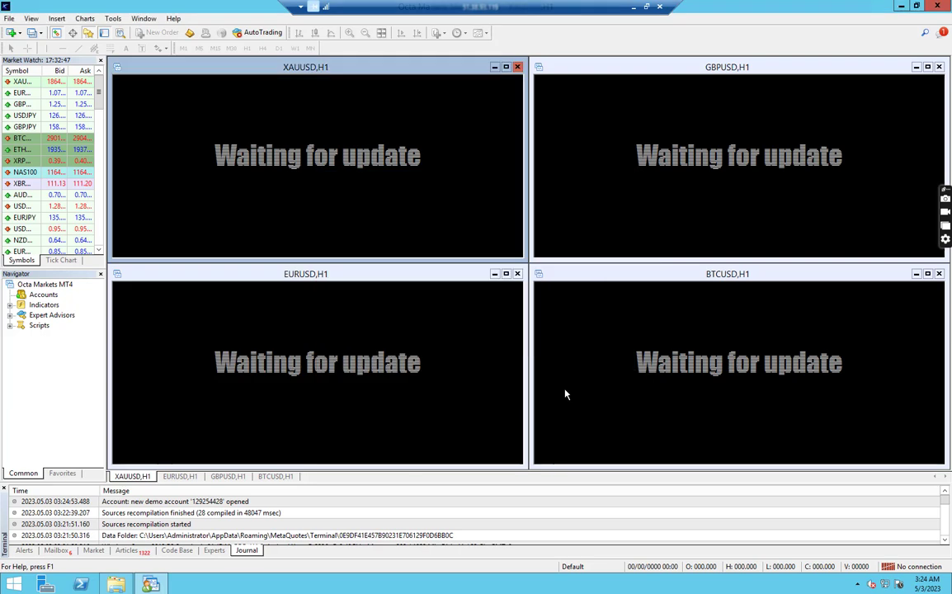
# - Finish the account registration and hide all unused symbols in Market Watch
pyautogui.click(561, 388)
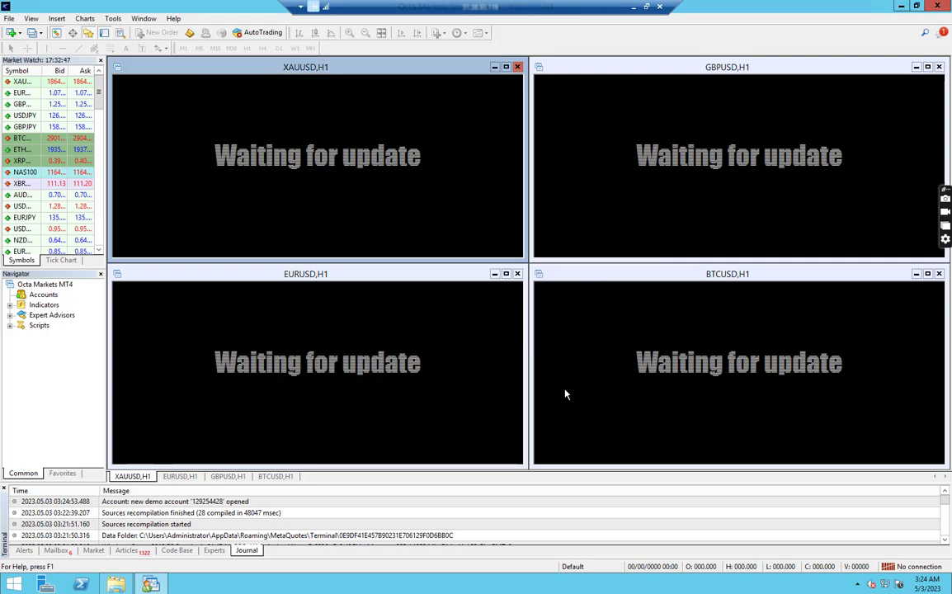
pyautogui.rightClick(20, 104)
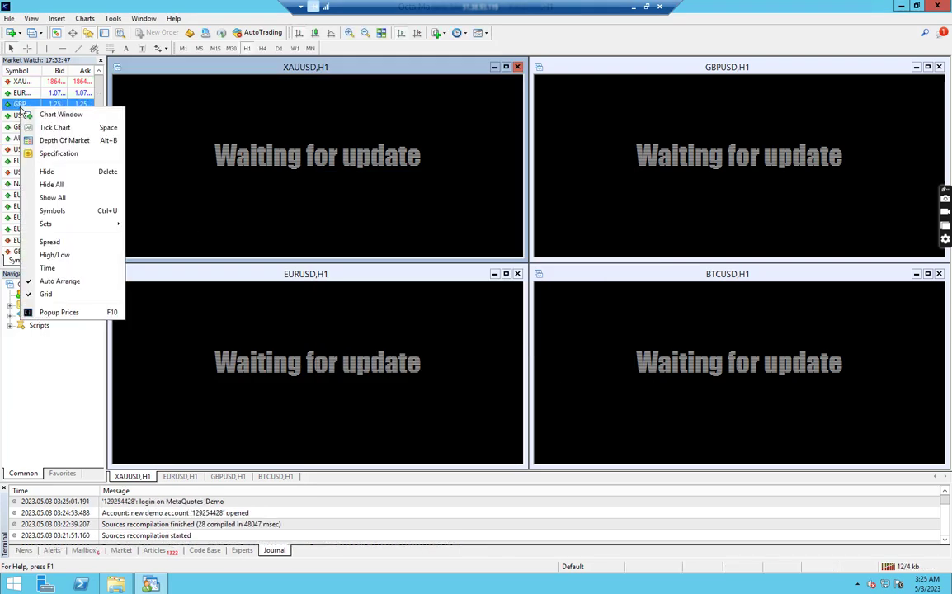
pyautogui.click(58, 184)
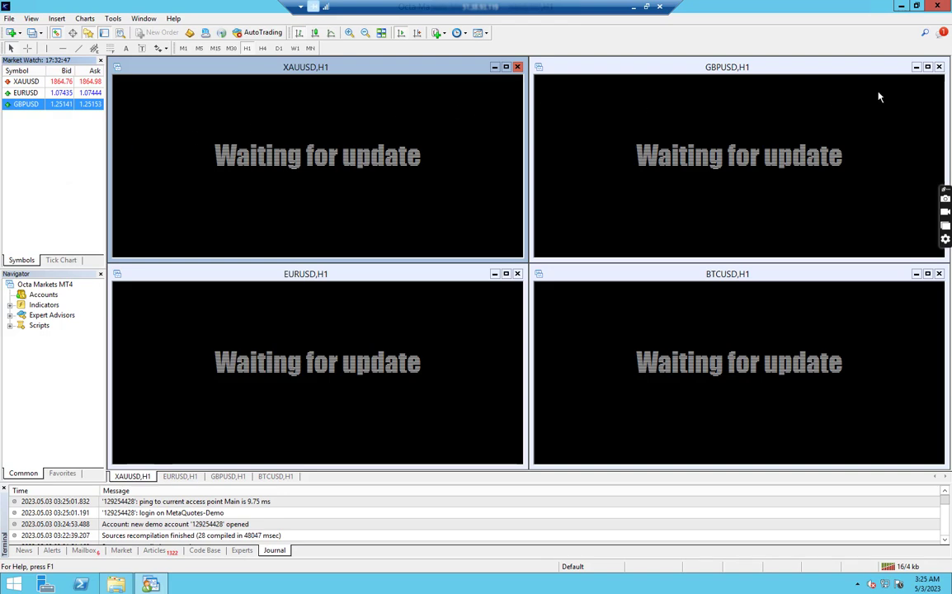
# - Close the GBPUSD, BTCUSD and EURUSD charts, maximize XAUUSD H1 and turn off its grid
pyautogui.click(939, 67)
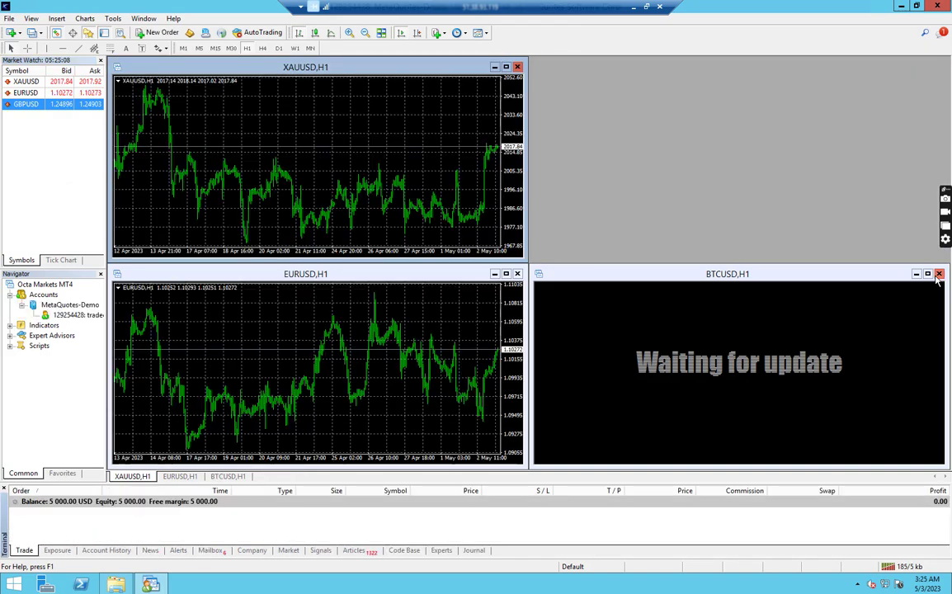
pyautogui.click(938, 273)
pyautogui.hotkey('ctrl', 'F4')
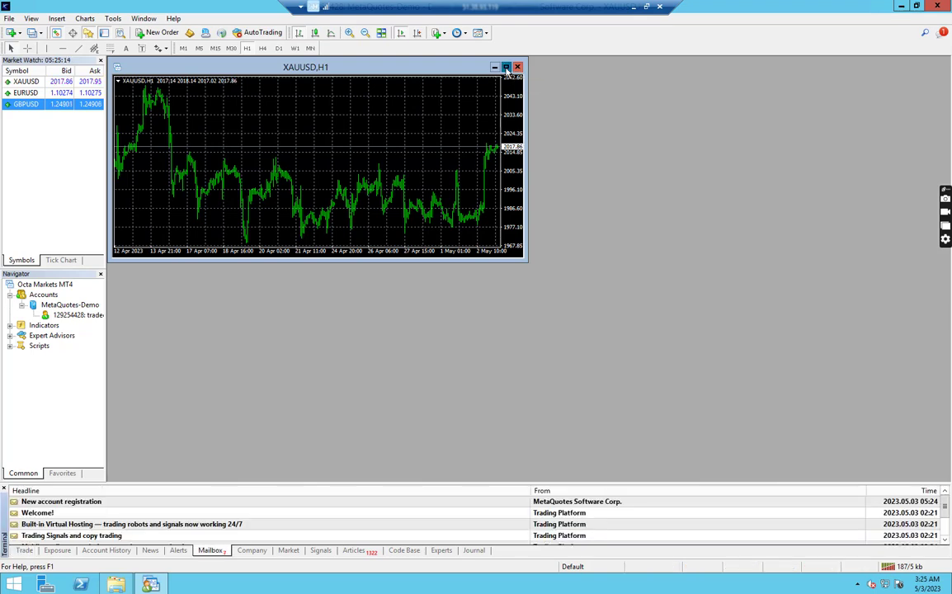
pyautogui.click(505, 67)
pyautogui.rightClick(206, 151)
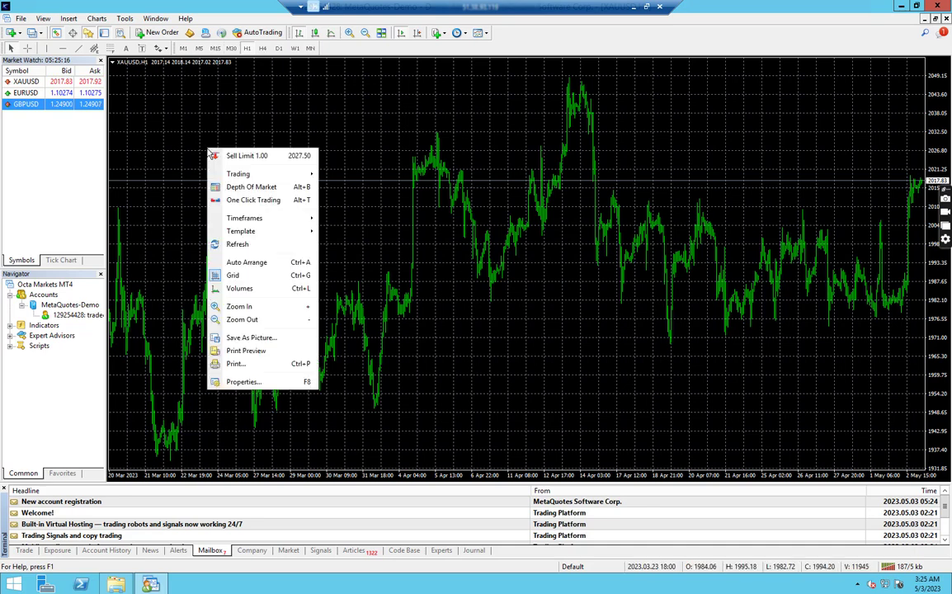
pyautogui.click(257, 282)
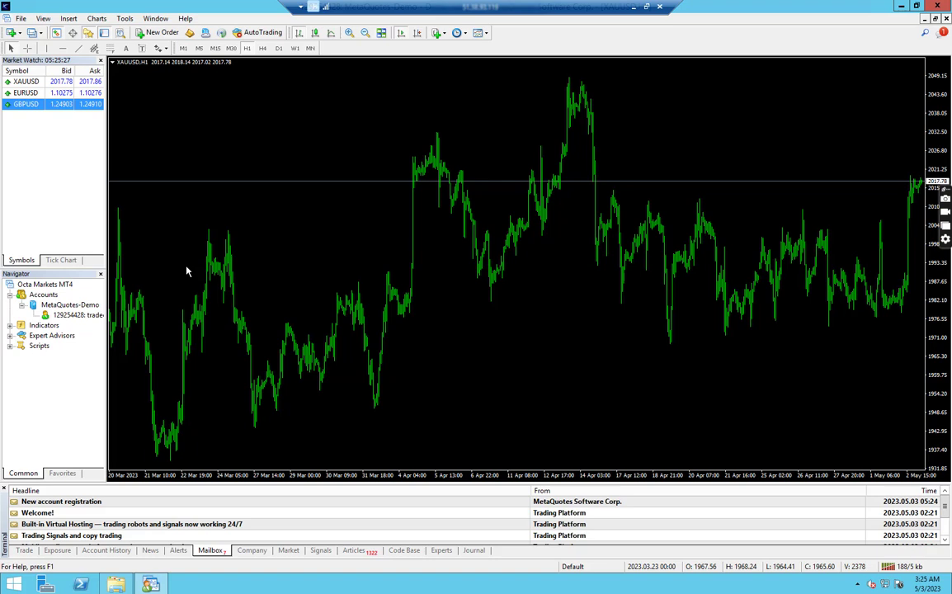
# - On the local desktop, open the Vwap_Price_Action_Meterv3 folder and select its .ex4 and .mq4 files
pyautogui.click(632, 7)
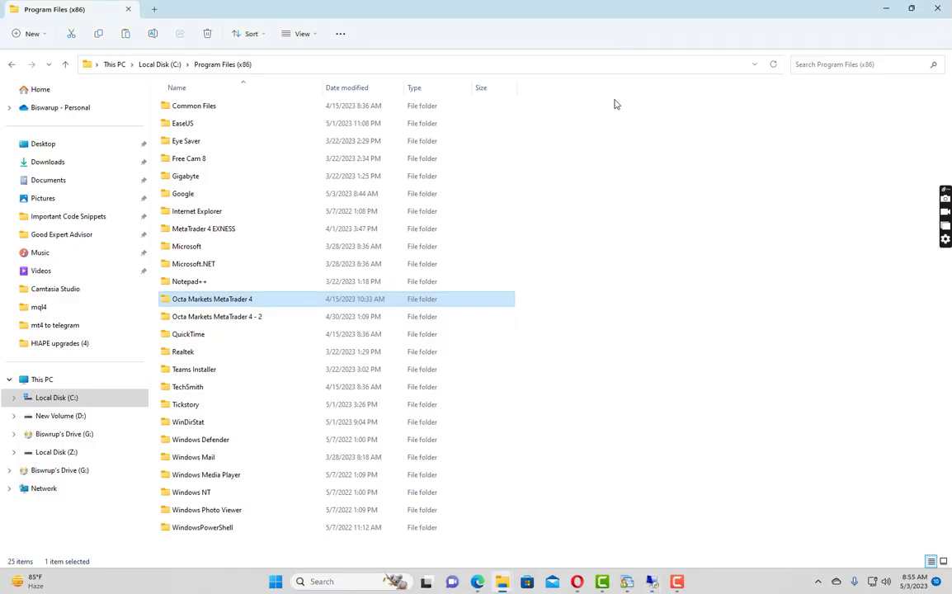
pyautogui.press('super+d')
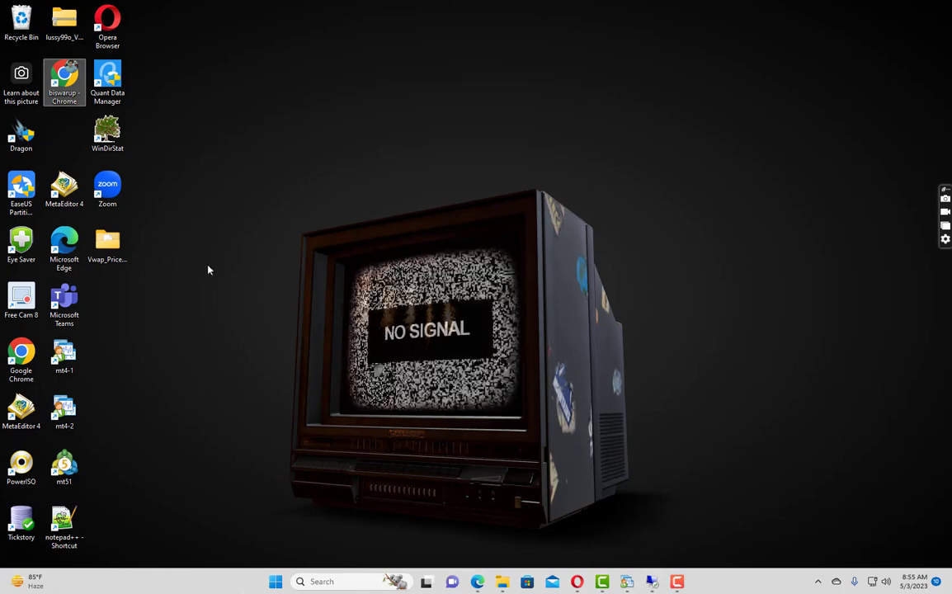
pyautogui.doubleClick(107, 244)
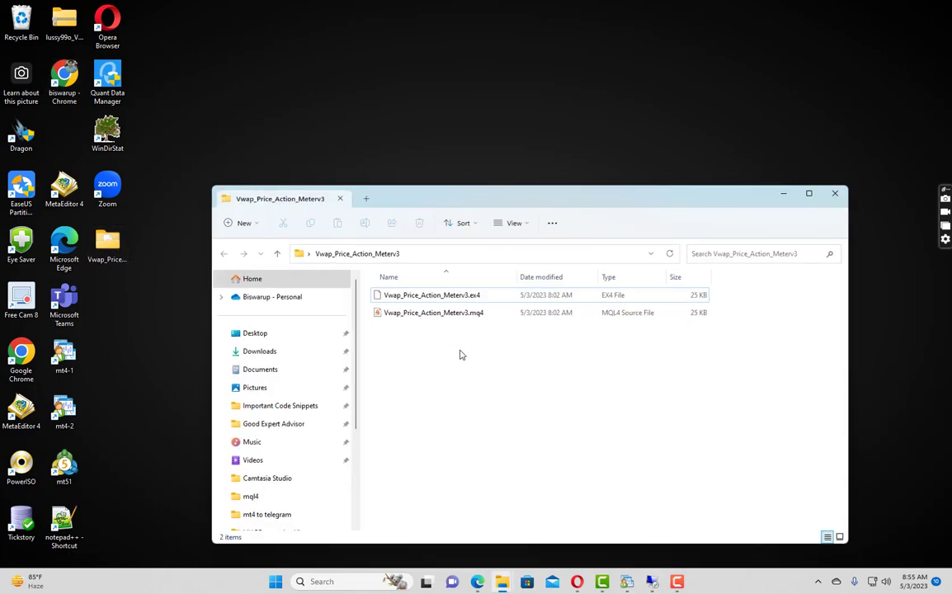
pyautogui.hotkey('ctrl', 'a')
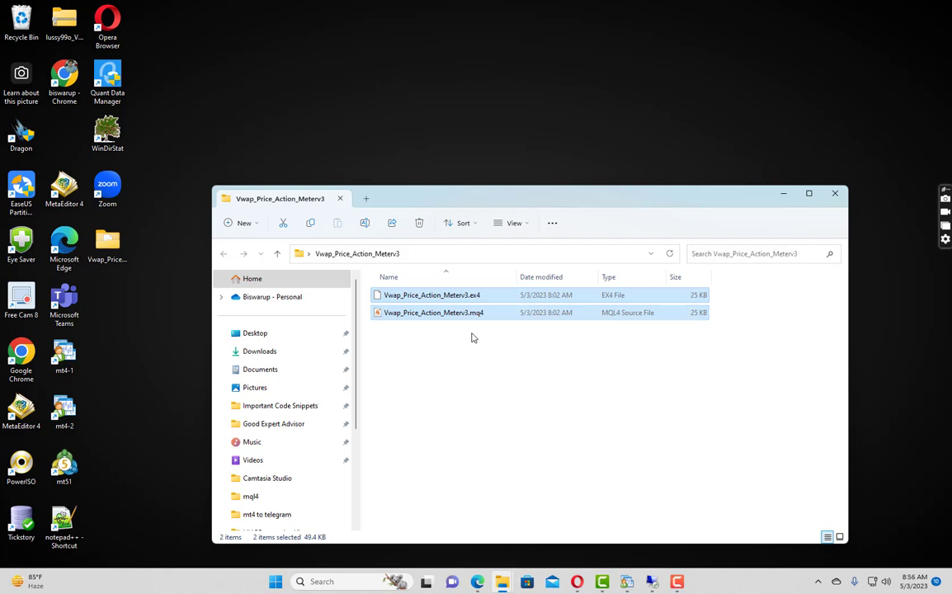
# - Return to the remote MetaTrader 4 session and open the terminal's data folder from the File menu
pyautogui.click(652, 584)
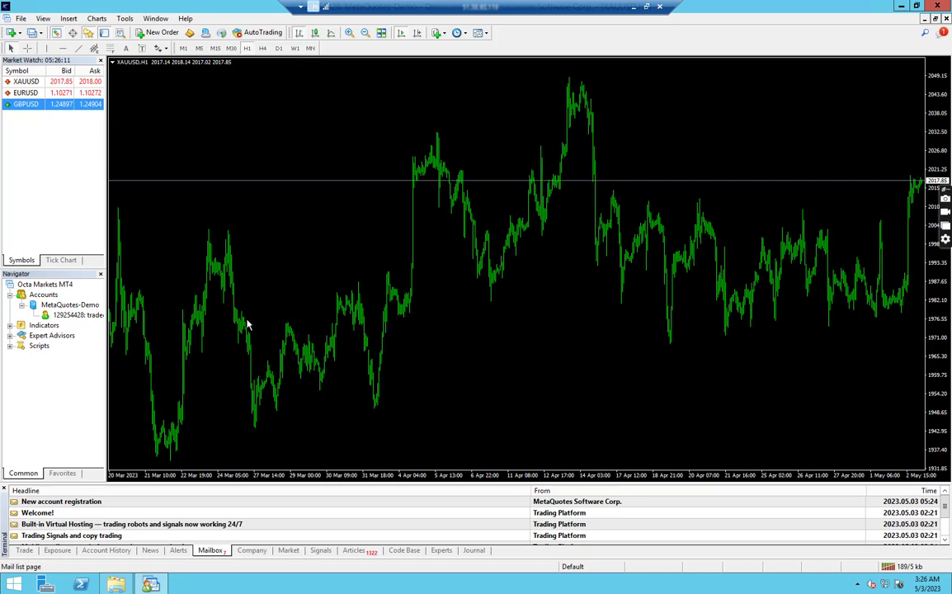
pyautogui.click(21, 18)
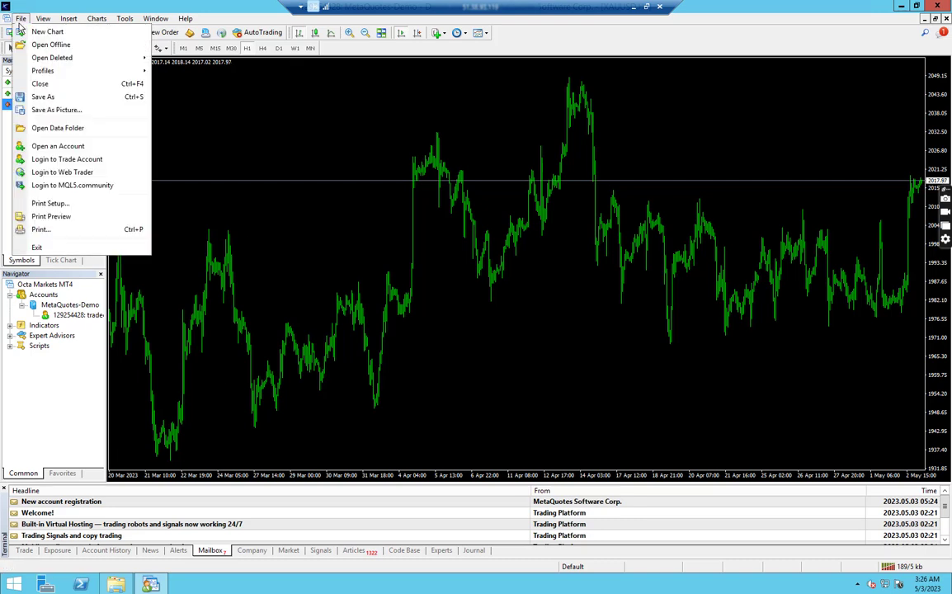
pyautogui.click(52, 131)
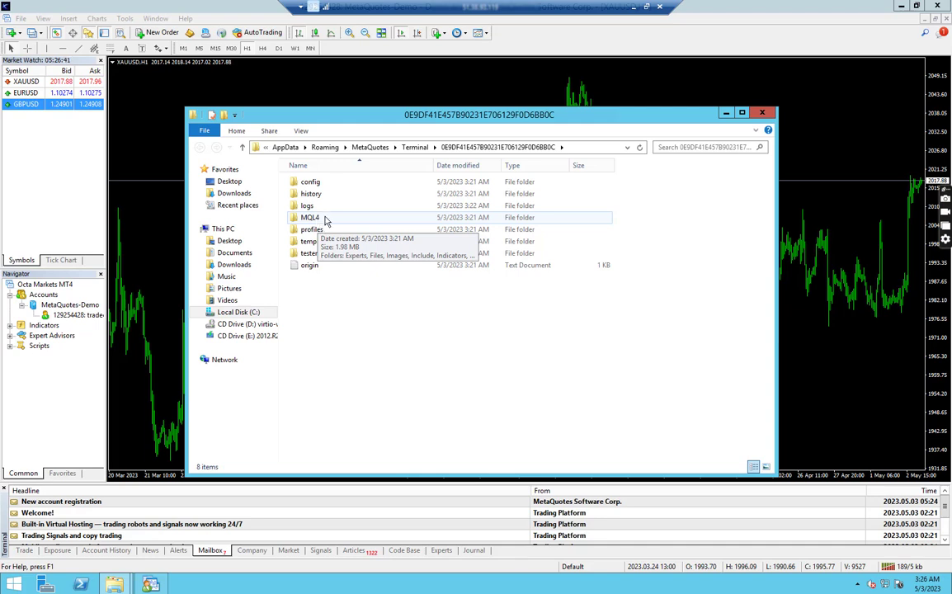
# - Paste both Vwap_Price_Action_Meterv3 files into MQL4\Experts and close File Explorer
pyautogui.doubleClick(326, 219)
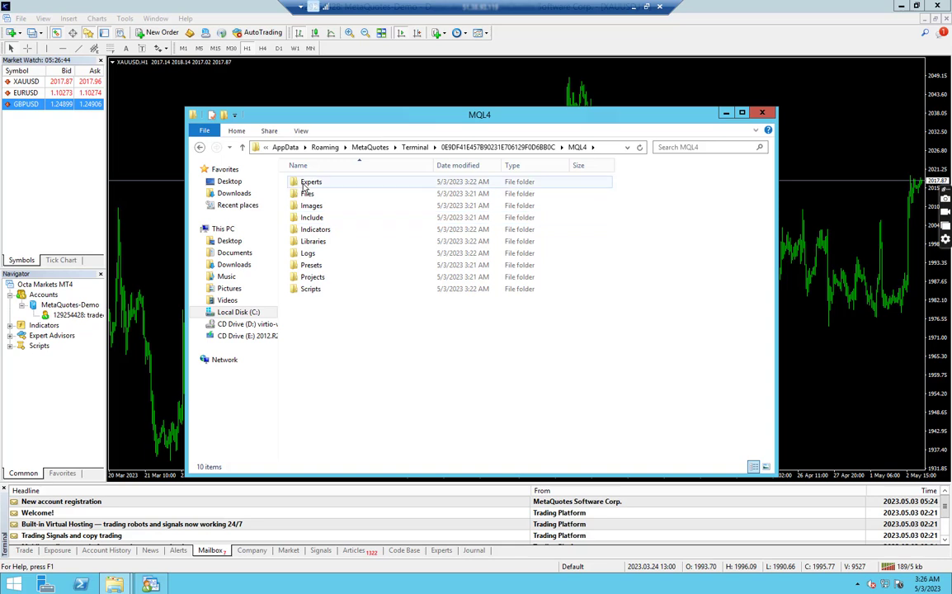
pyautogui.doubleClick(310, 182)
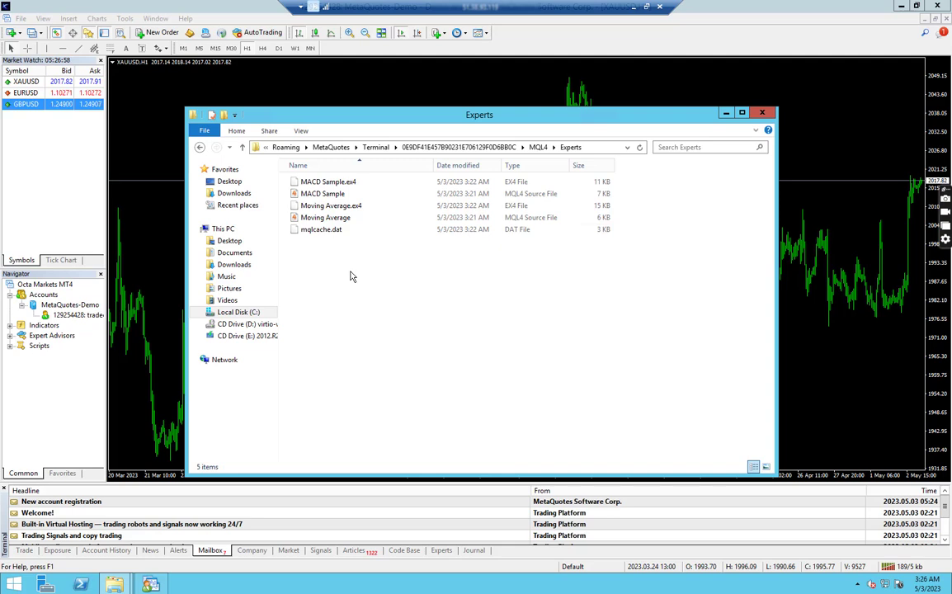
pyautogui.hotkey('ctrl', 'v')
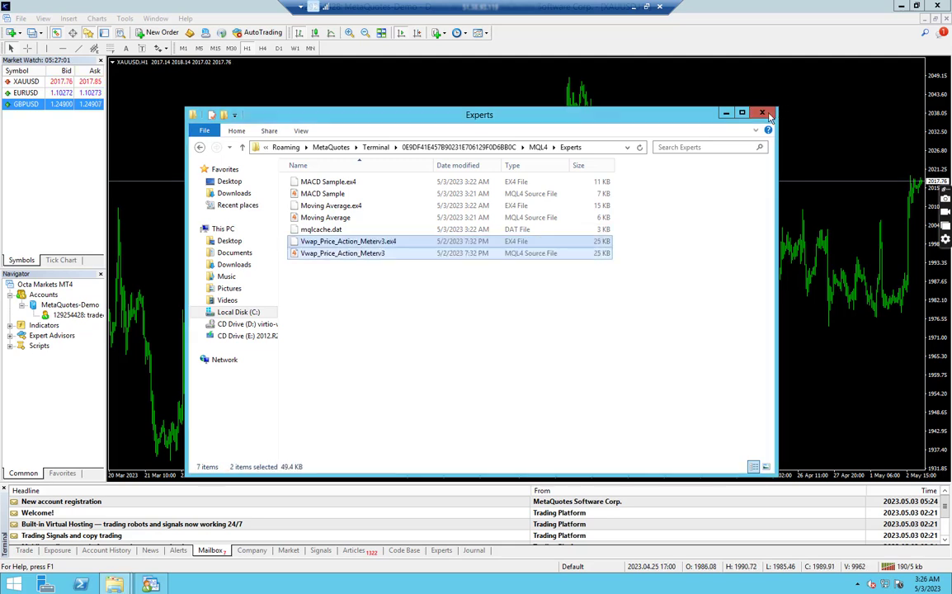
pyautogui.click(763, 113)
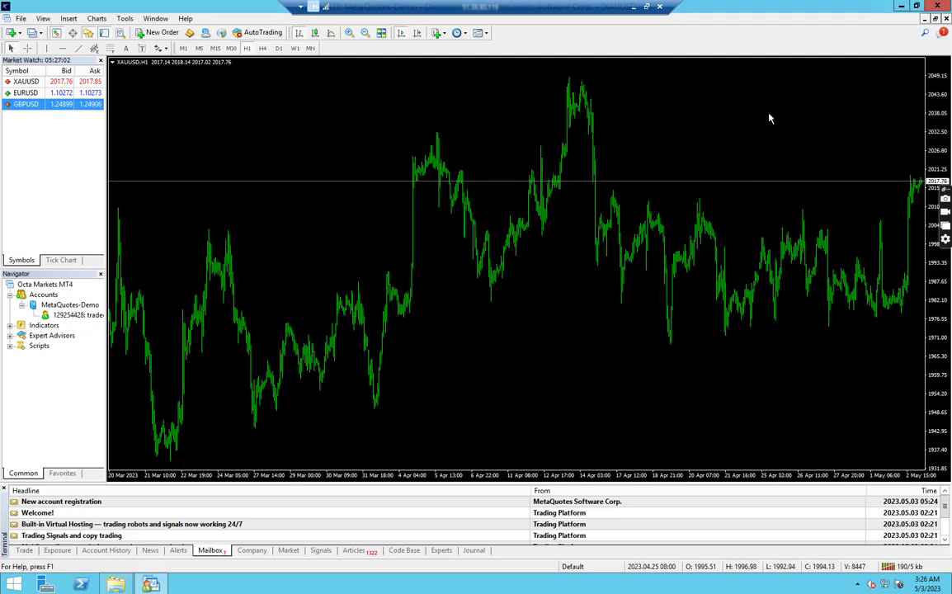
# - Expand and refresh the Navigator's Expert Advisors list so the new EA appears
pyautogui.click(66, 340)
pyautogui.rightClick(64, 338)
pyautogui.click(10, 336)
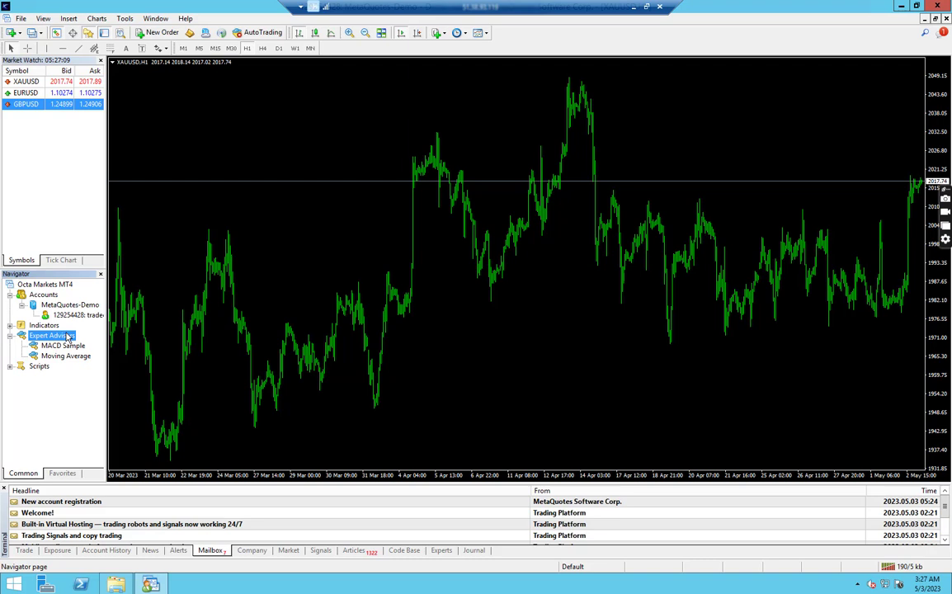
pyautogui.rightClick(67, 338)
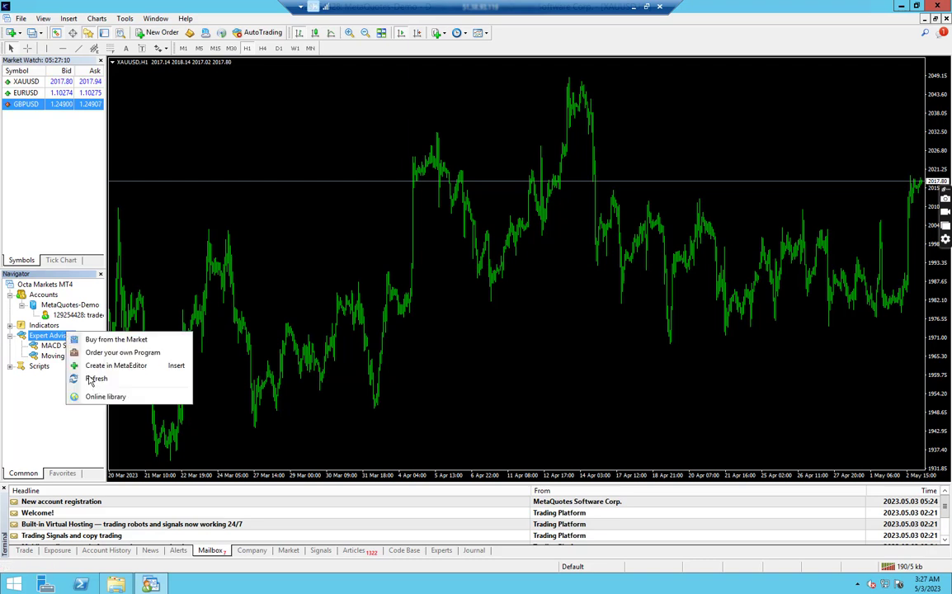
pyautogui.click(96, 379)
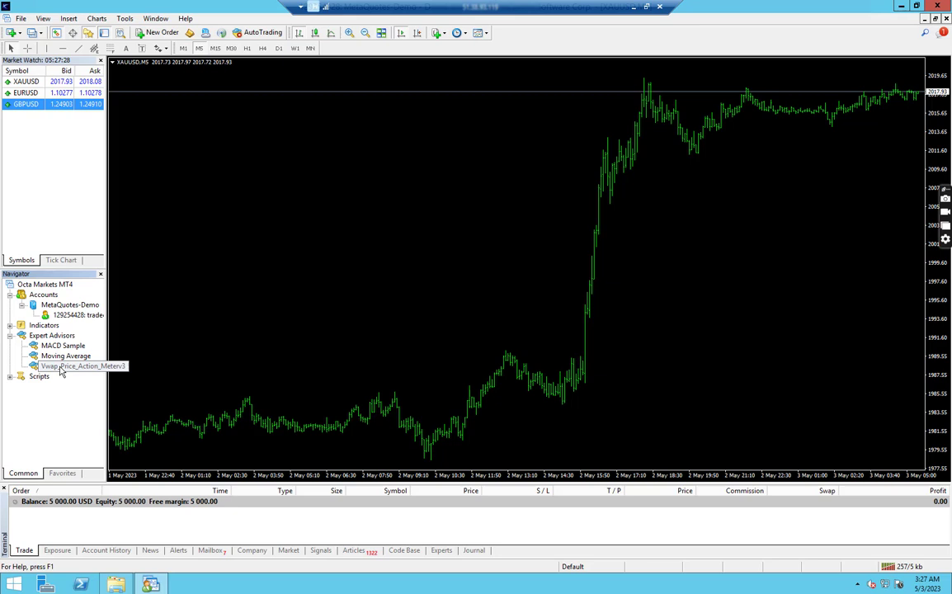
# - Attach Vwap_Price_Action_Meterv3 to the XAUUSD M5 chart
pyautogui.click(60, 369)
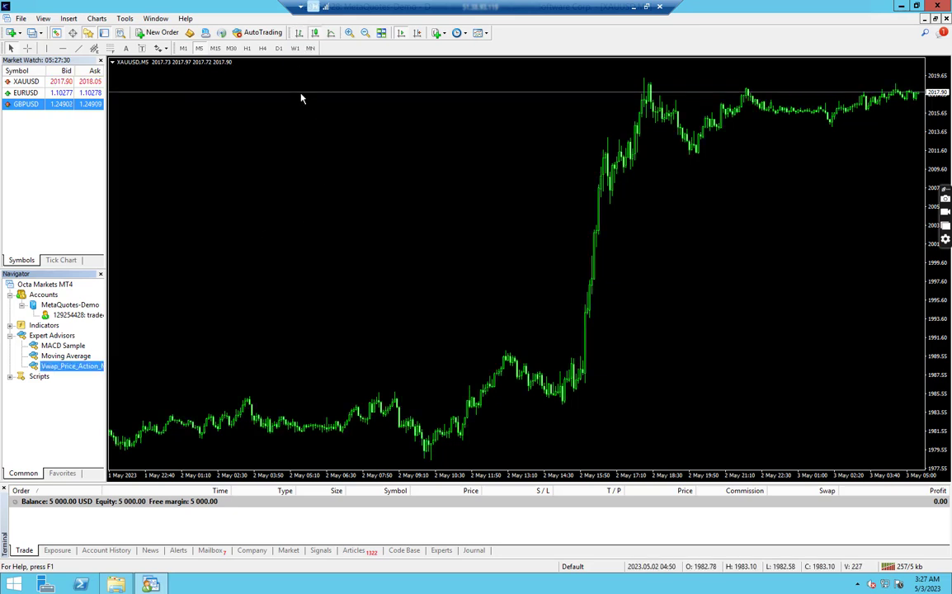
pyautogui.rightClick(80, 368)
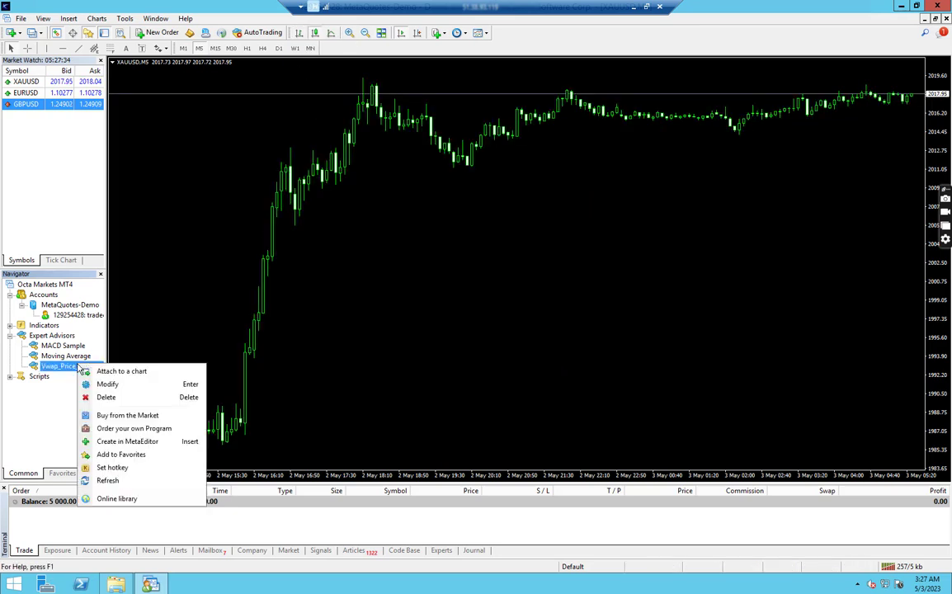
pyautogui.click(100, 374)
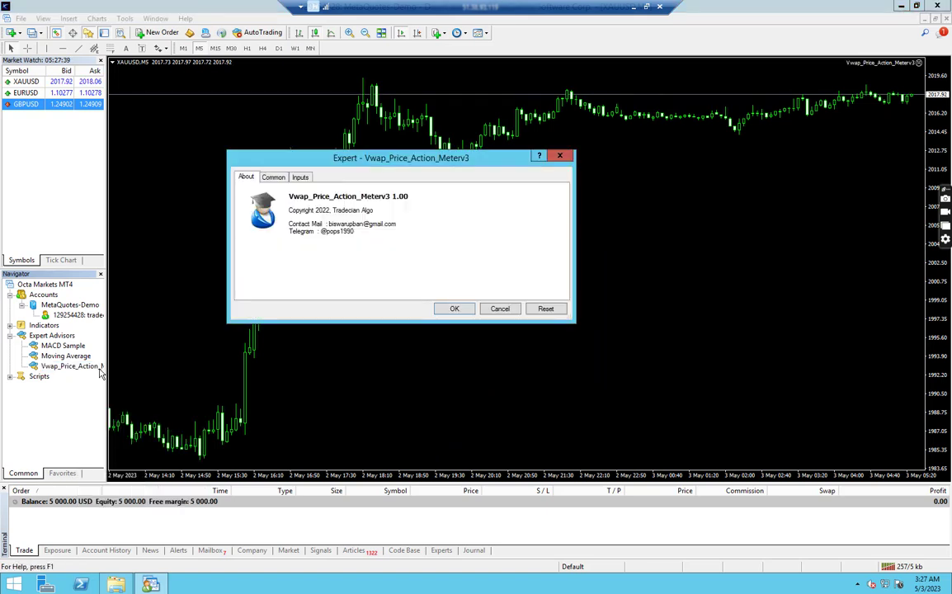
# - Enable Allow live trading on the EA's Common tab and confirm the settings
pyautogui.click(274, 178)
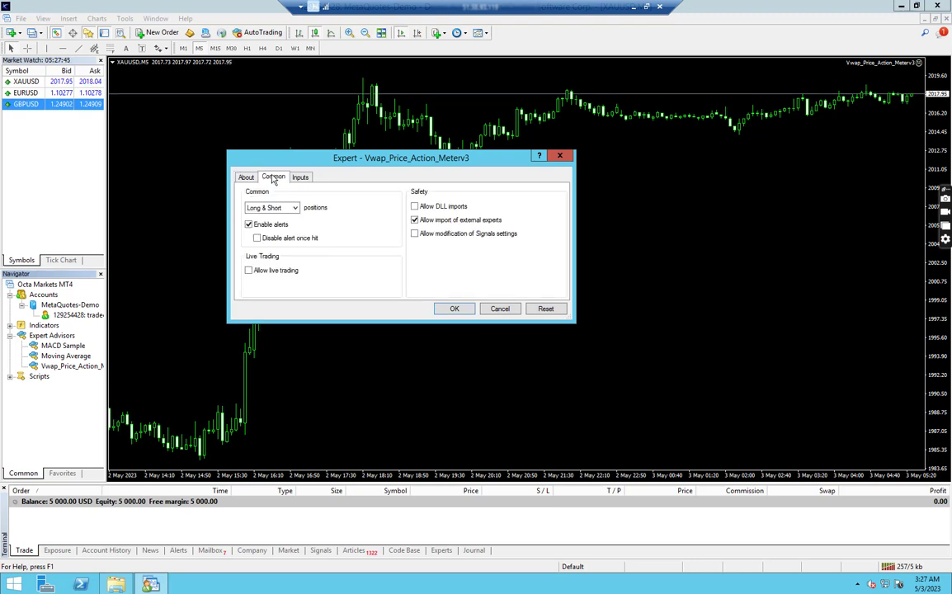
pyautogui.click(248, 272)
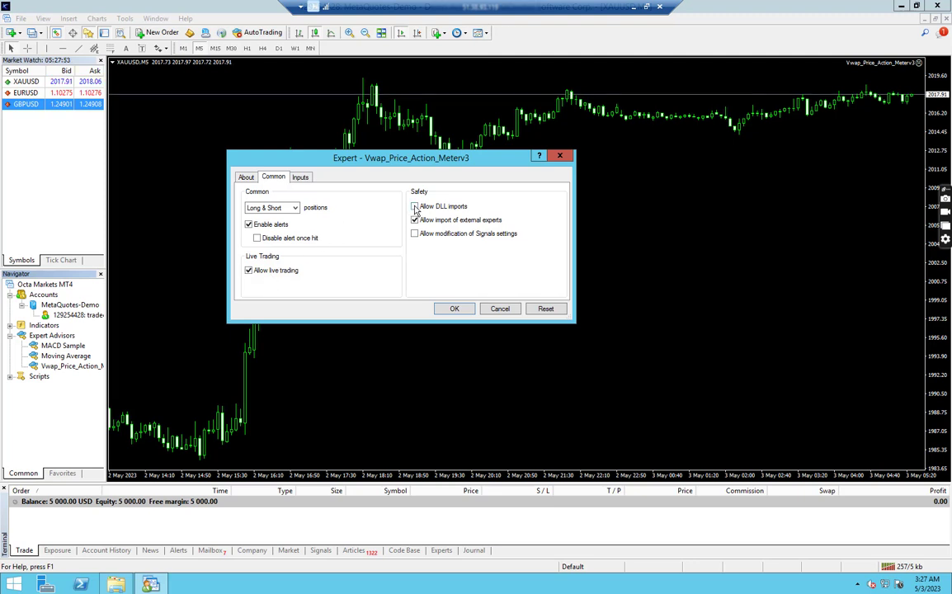
pyautogui.press('Return')
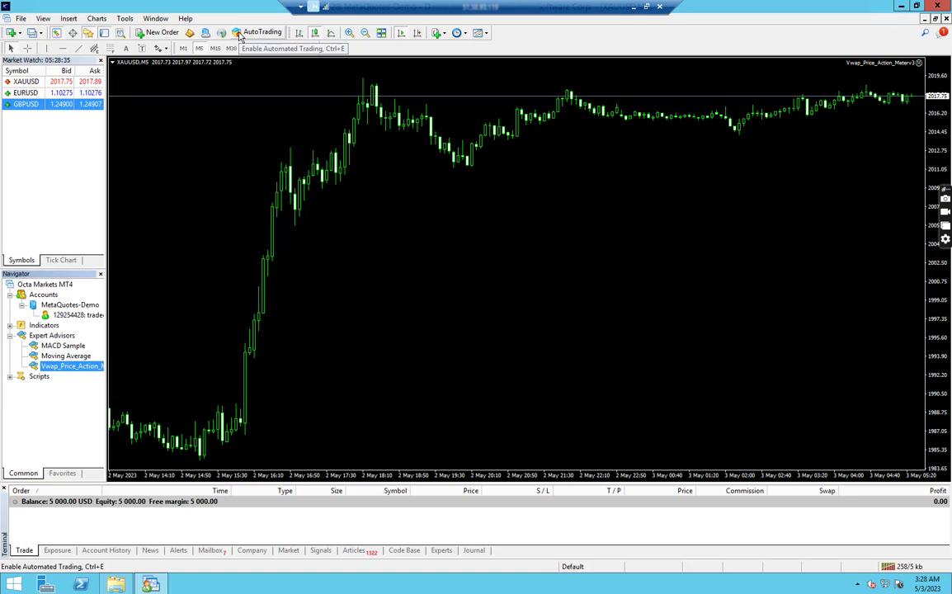
# - In Tools > Options > Expert Advisors, enable Allow automated trading and confirm with OK
pyautogui.click(124, 18)
pyautogui.click(169, 6)
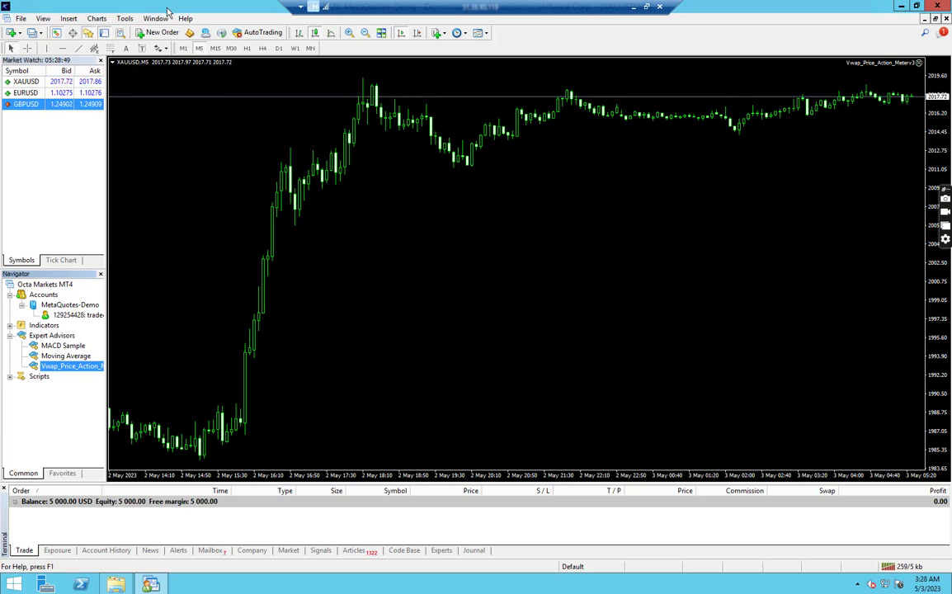
pyautogui.click(126, 19)
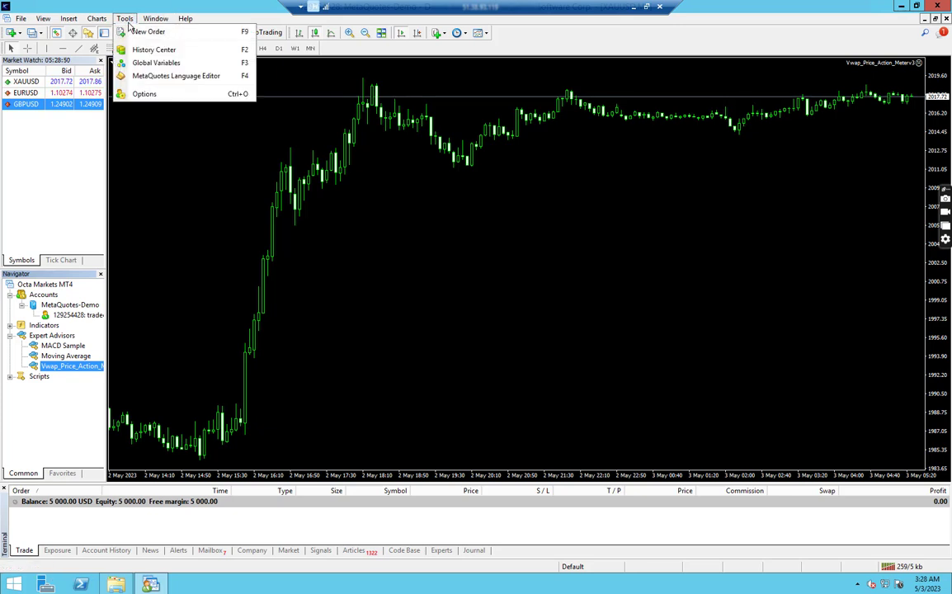
pyautogui.click(145, 94)
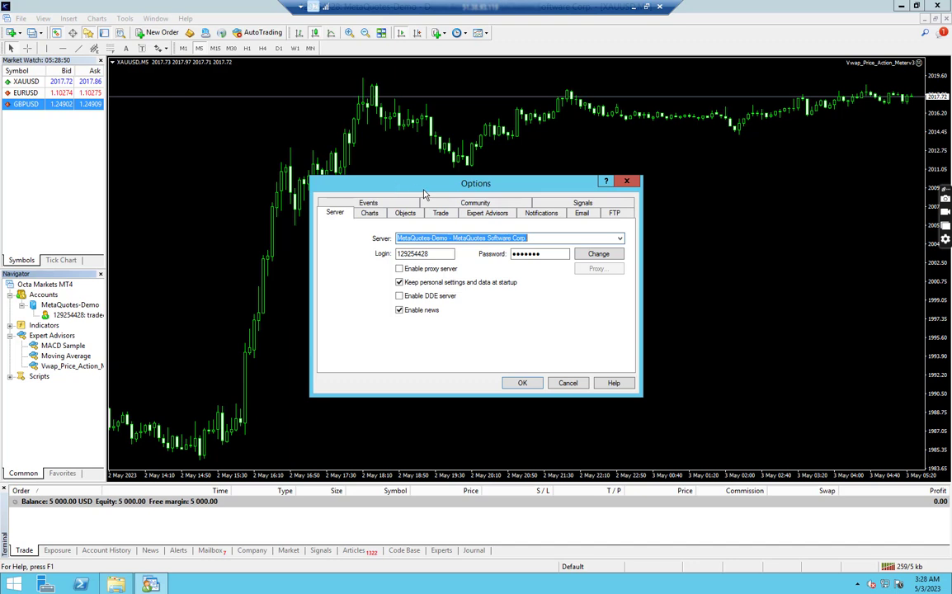
pyautogui.click(474, 216)
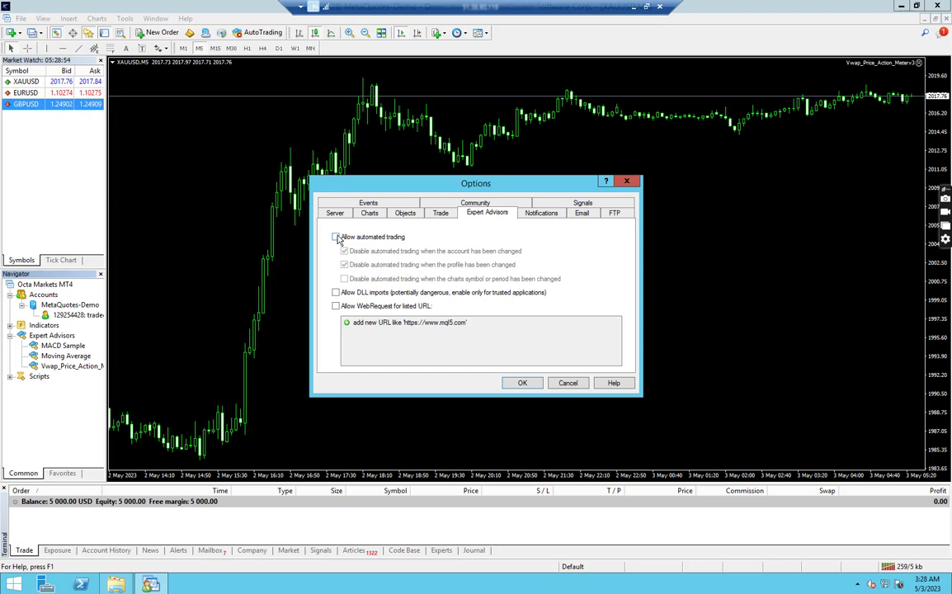
pyautogui.click(335, 237)
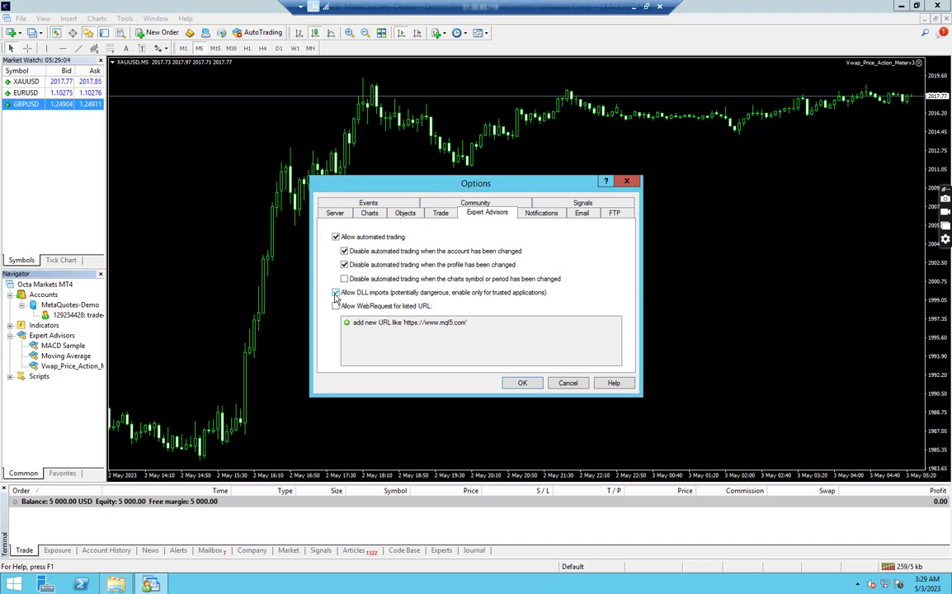
pyautogui.click(533, 385)
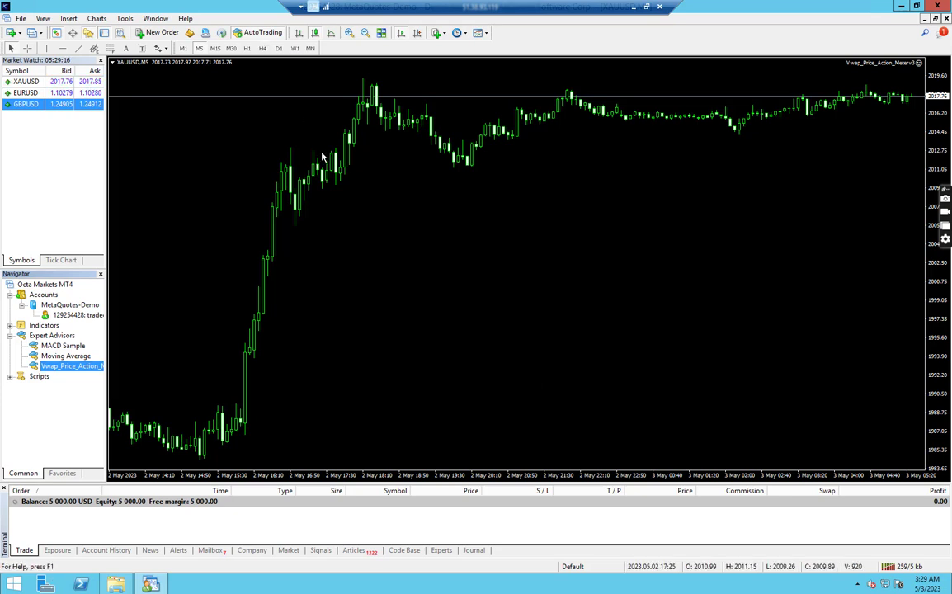
# - Clear the Experts log, then check the EA's XAUUSD 0.01 sell and 0.03 buy stop in Trade
pyautogui.click(441, 550)
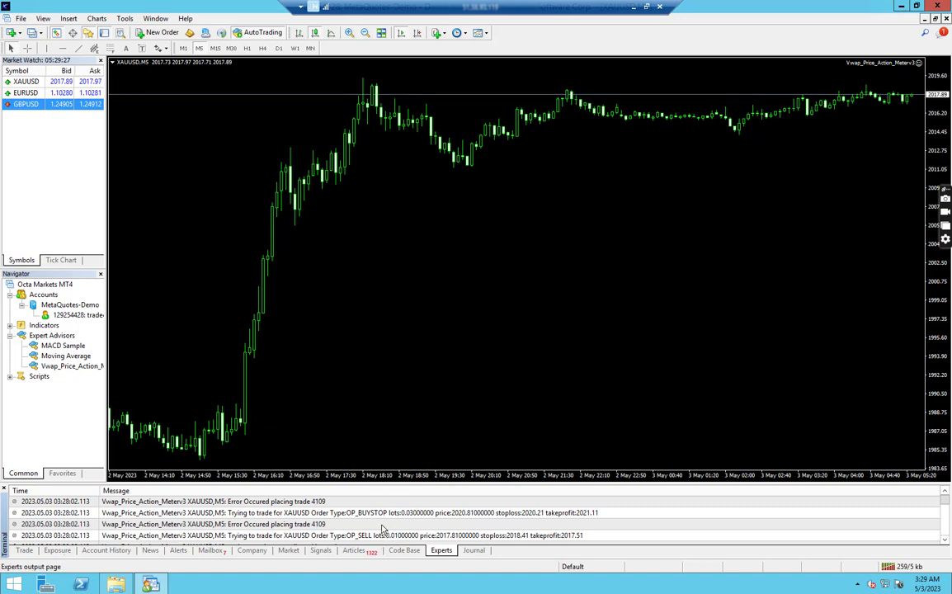
pyautogui.click(338, 524)
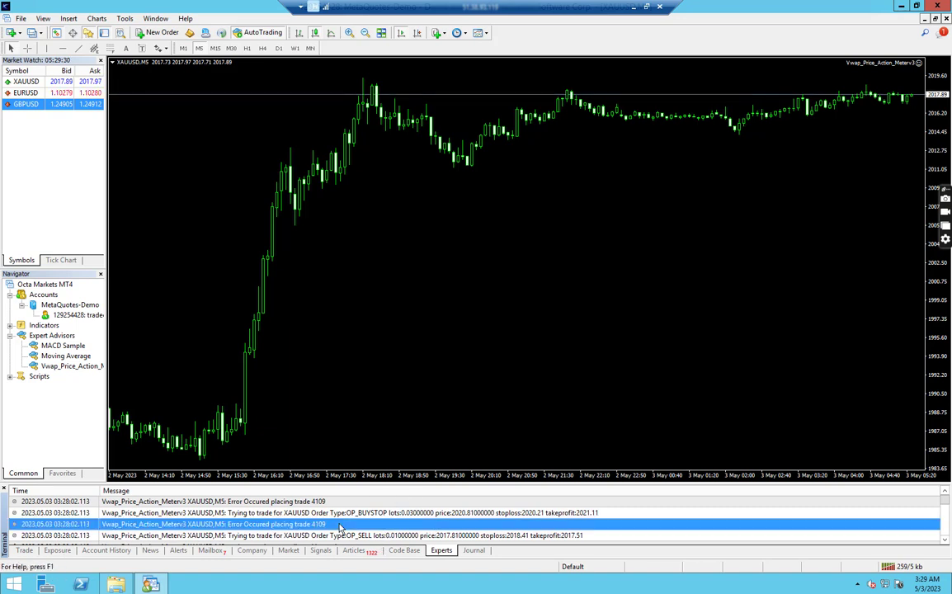
pyautogui.rightClick(338, 525)
pyautogui.click(363, 471)
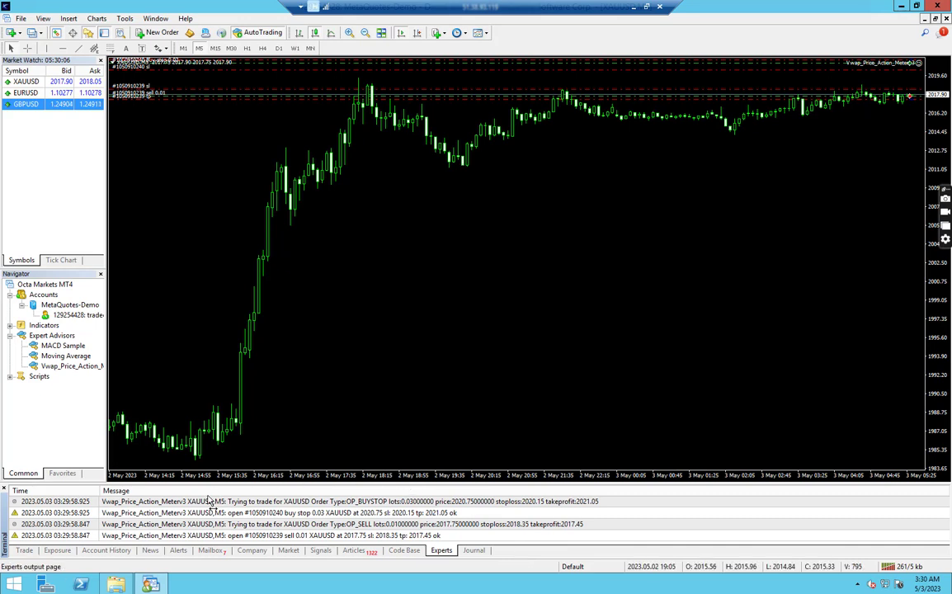
pyautogui.click(25, 550)
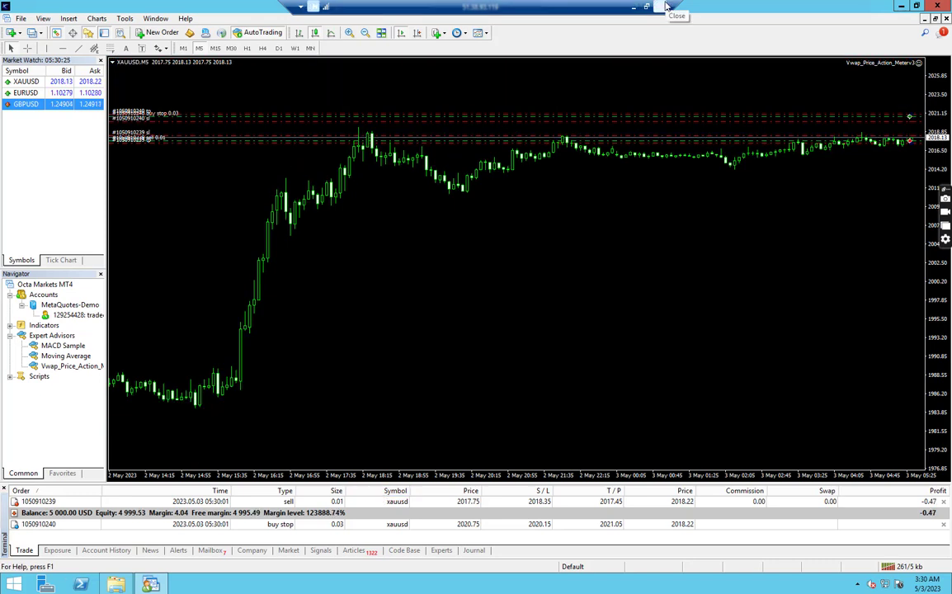
# - In Options > Expert Advisors, untick disabling automated trading on account and profile changes
pyautogui.click(124, 19)
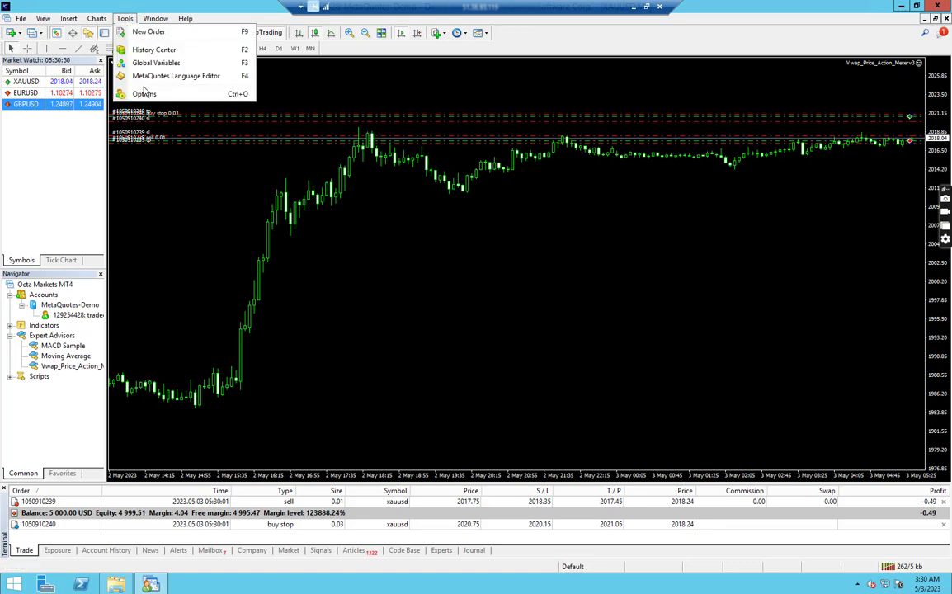
pyautogui.click(136, 89)
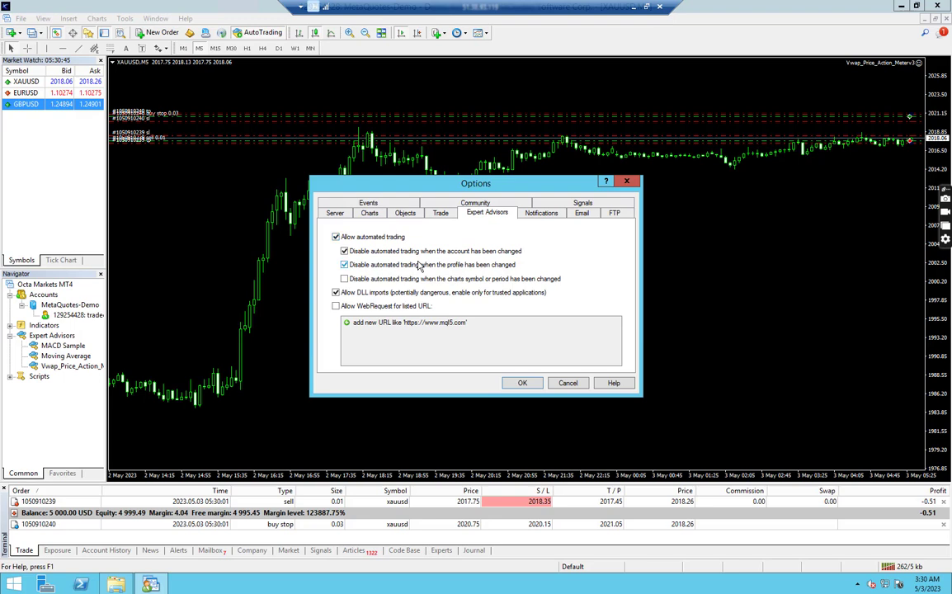
pyautogui.click(344, 252)
pyautogui.click(345, 265)
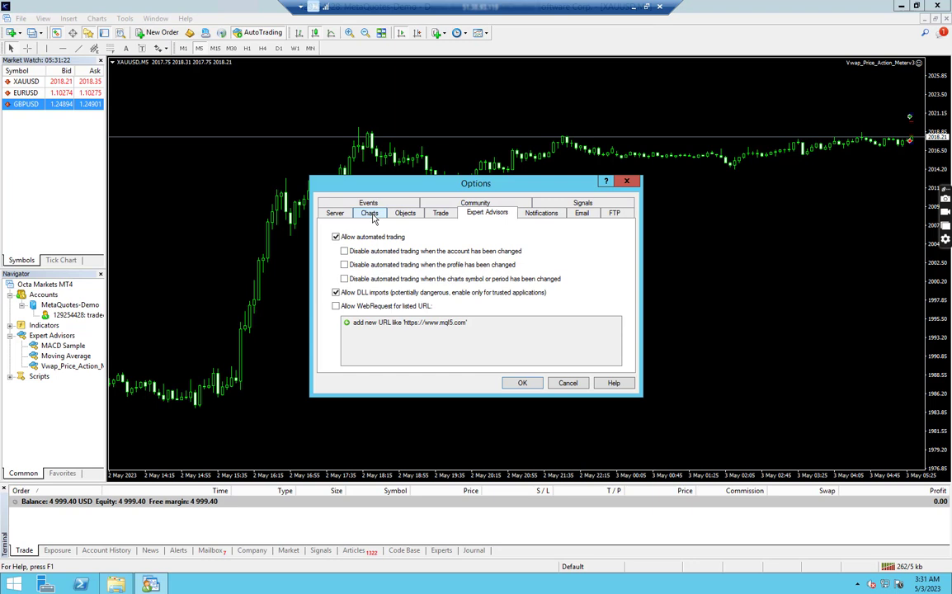
# - Switch the Options dialog to the Charts page for the max bars settings
pyautogui.click(370, 214)
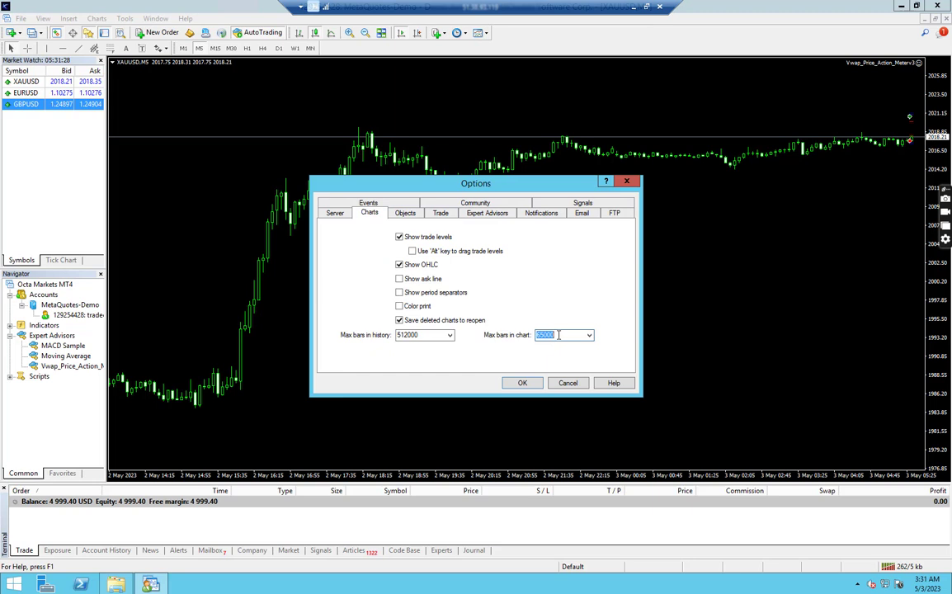